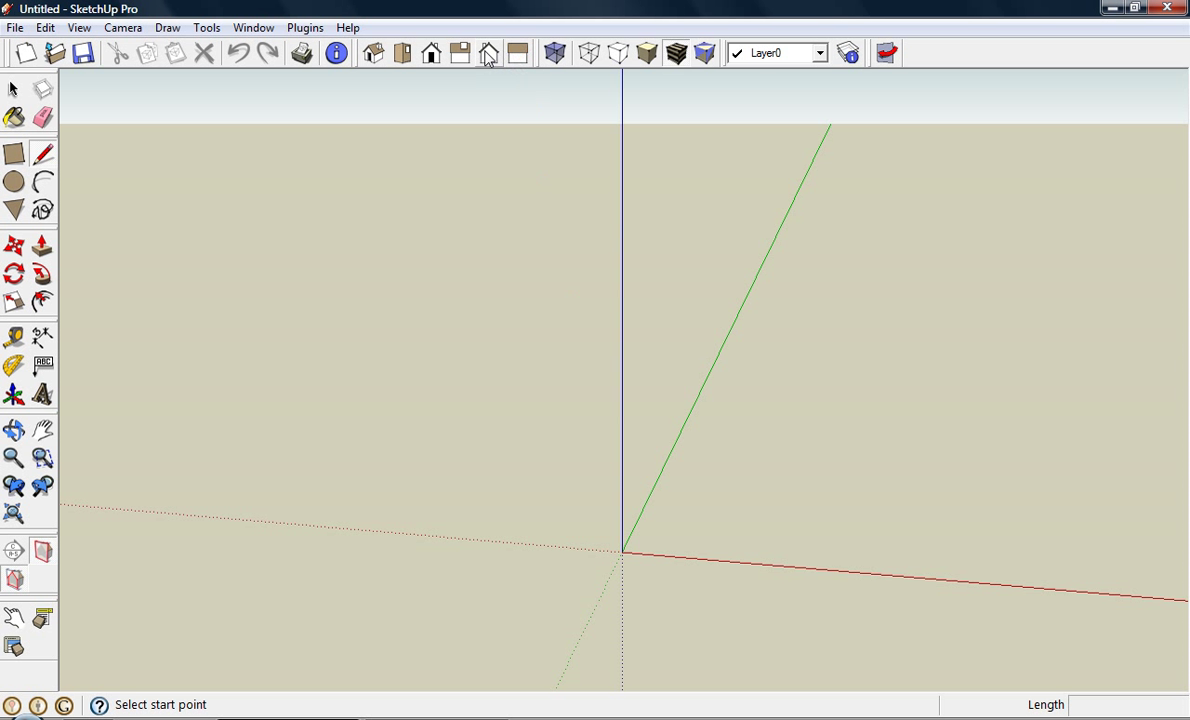
Step: In top view, draw a closed rectangle of four connected lines, about 15 by 21 inches, across the dotted red axis
left_click(404, 54)
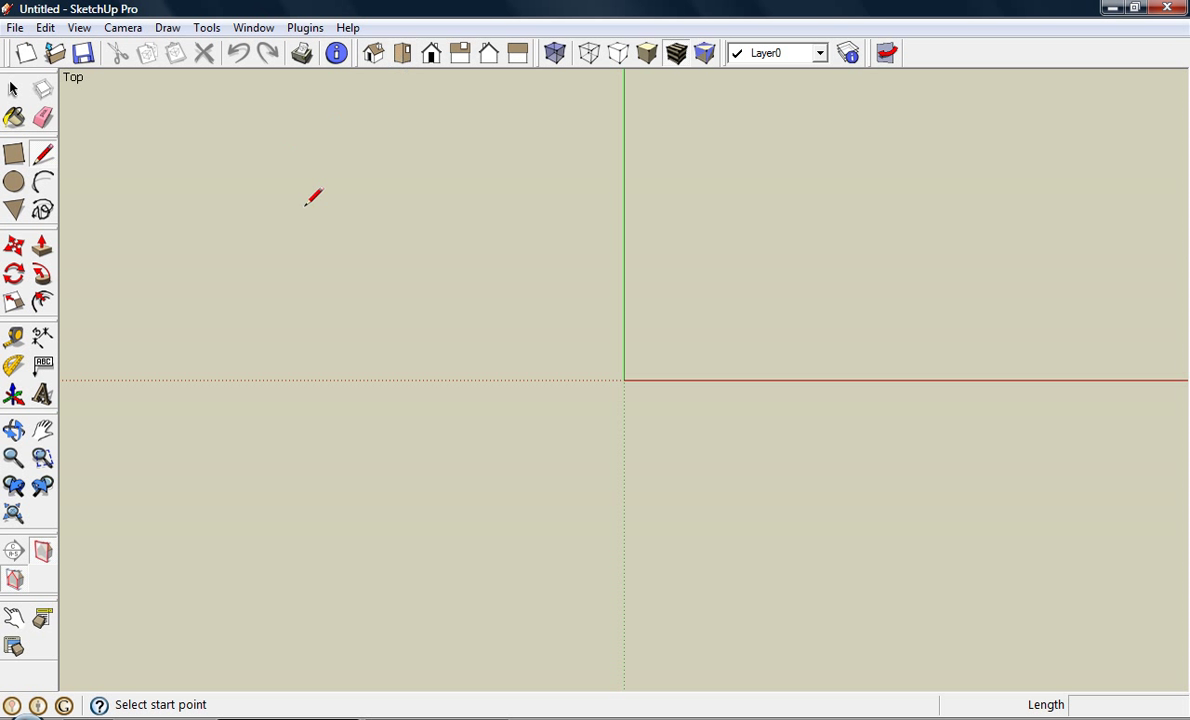
left_click(221, 462)
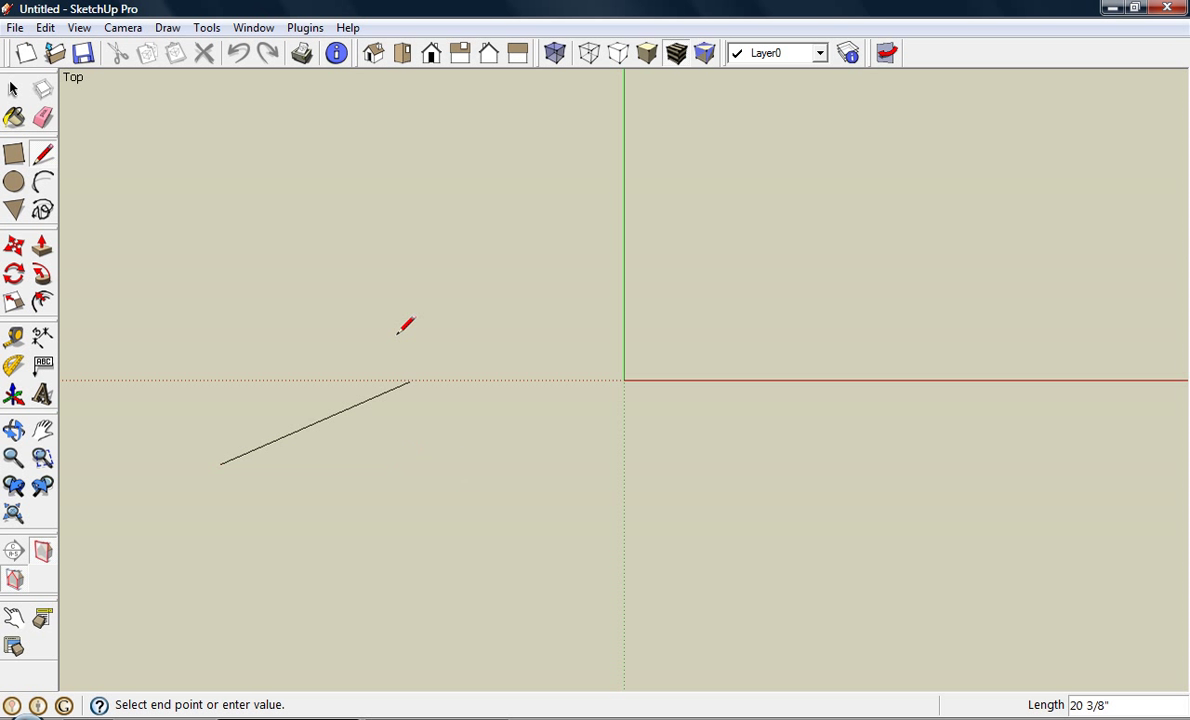
left_click(221, 246)
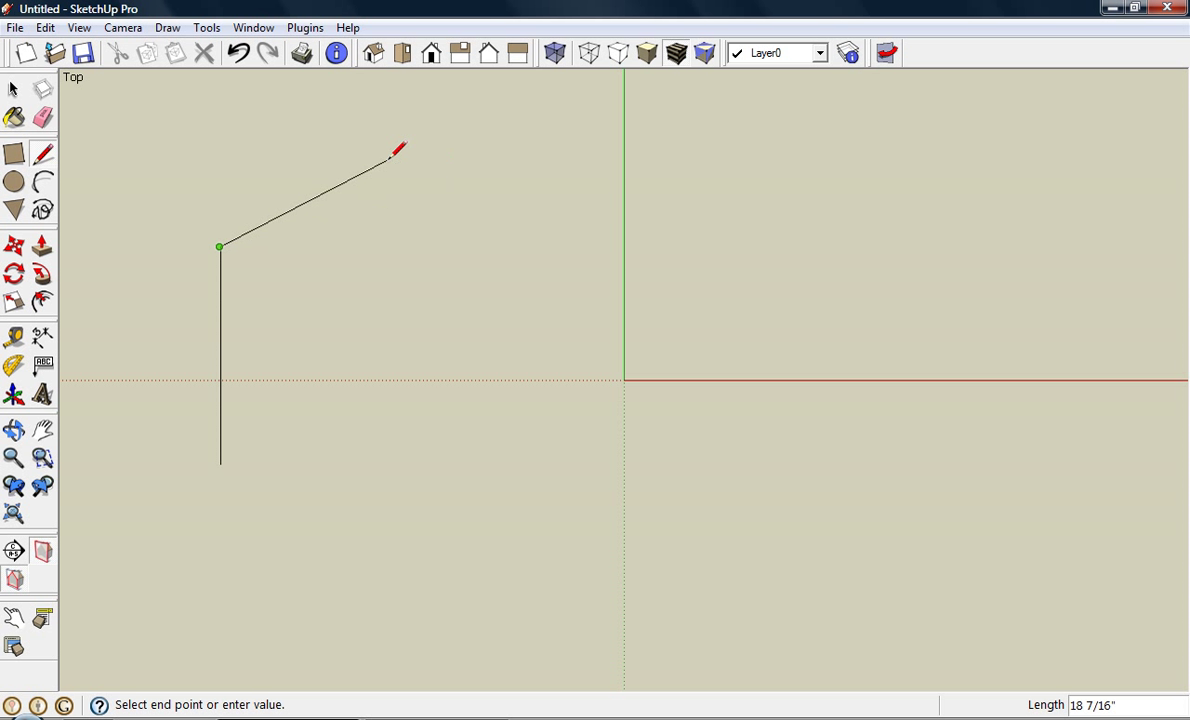
key("Escape")
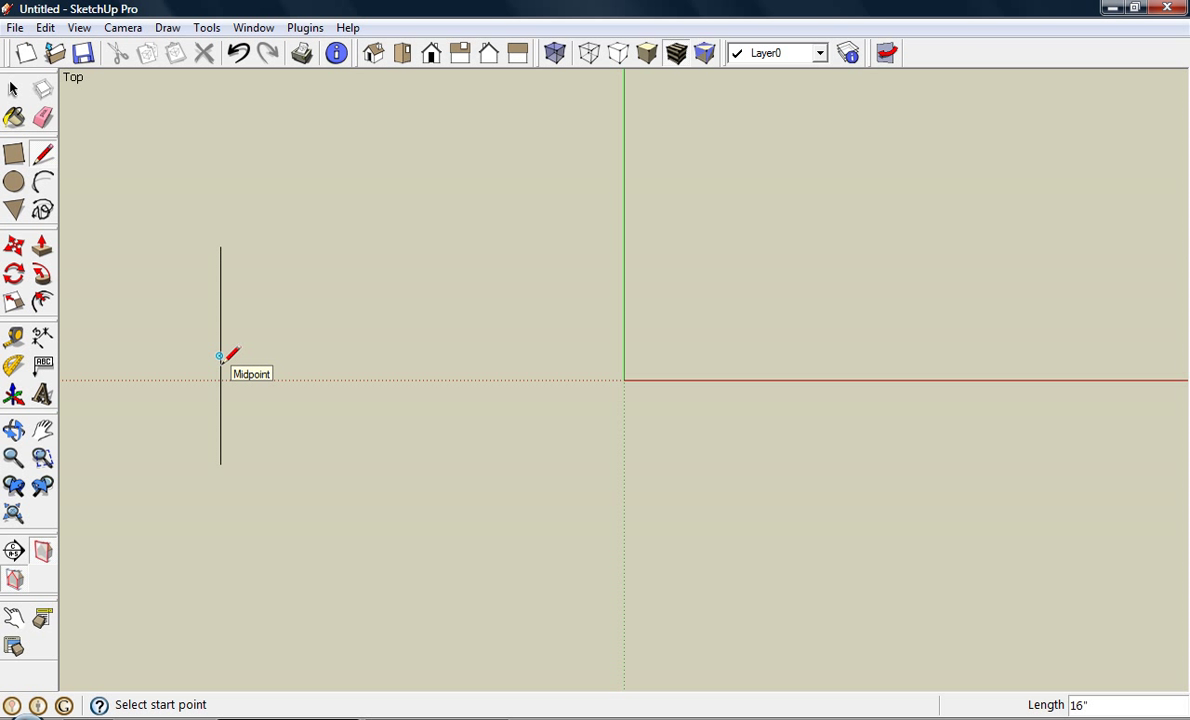
left_click(231, 237)
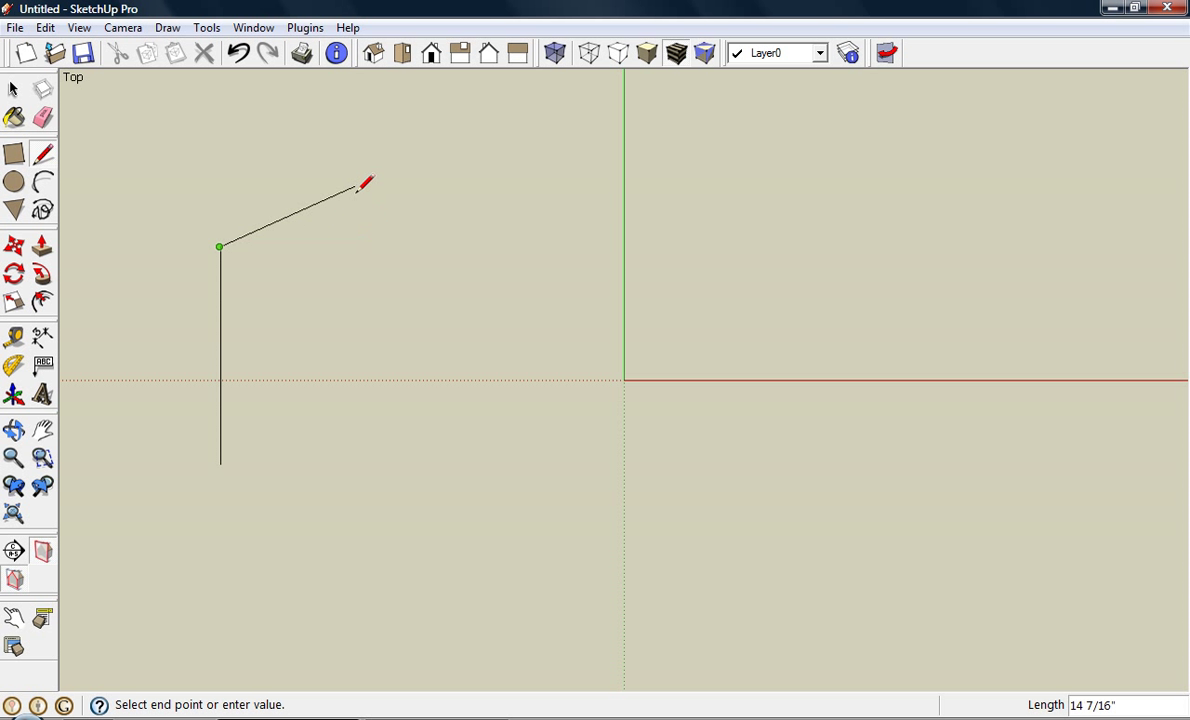
left_click(377, 246)
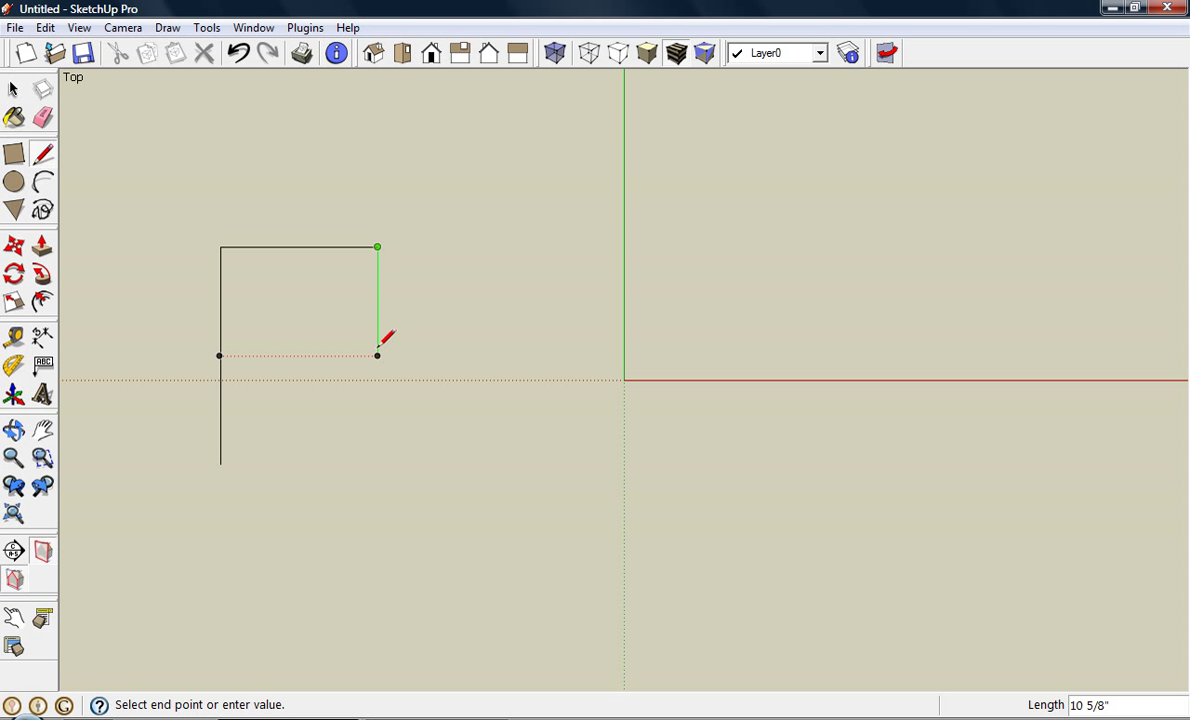
left_click(377, 464)
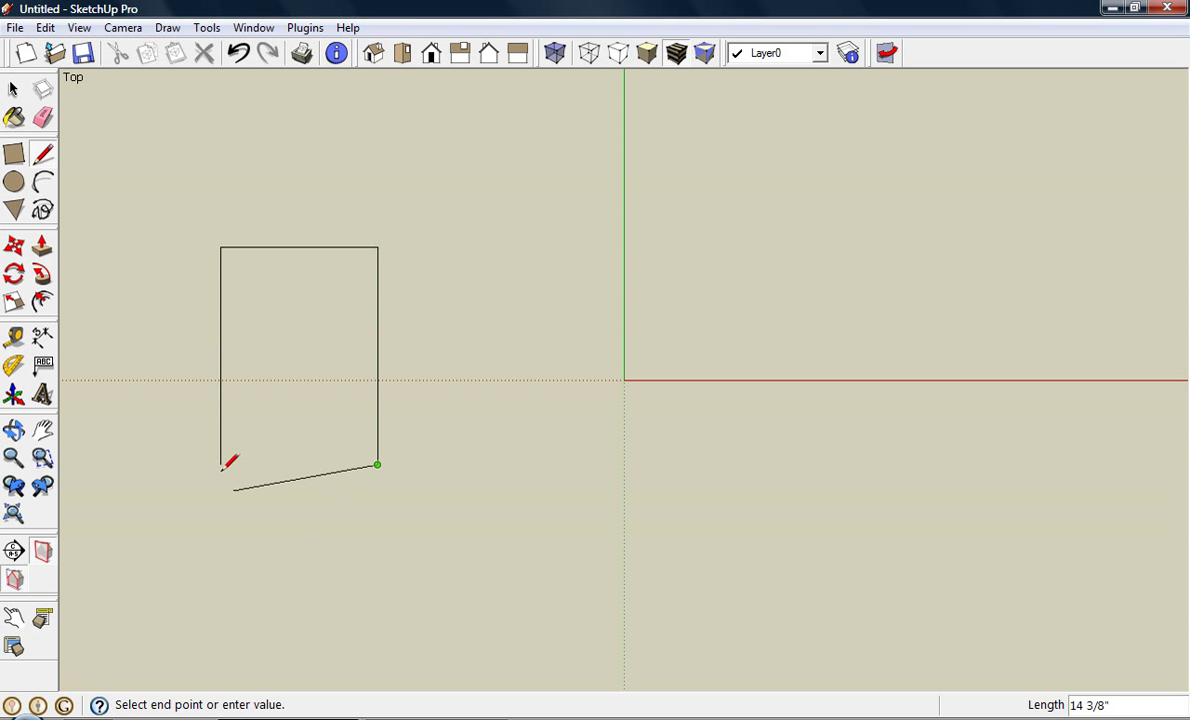
left_click(221, 465)
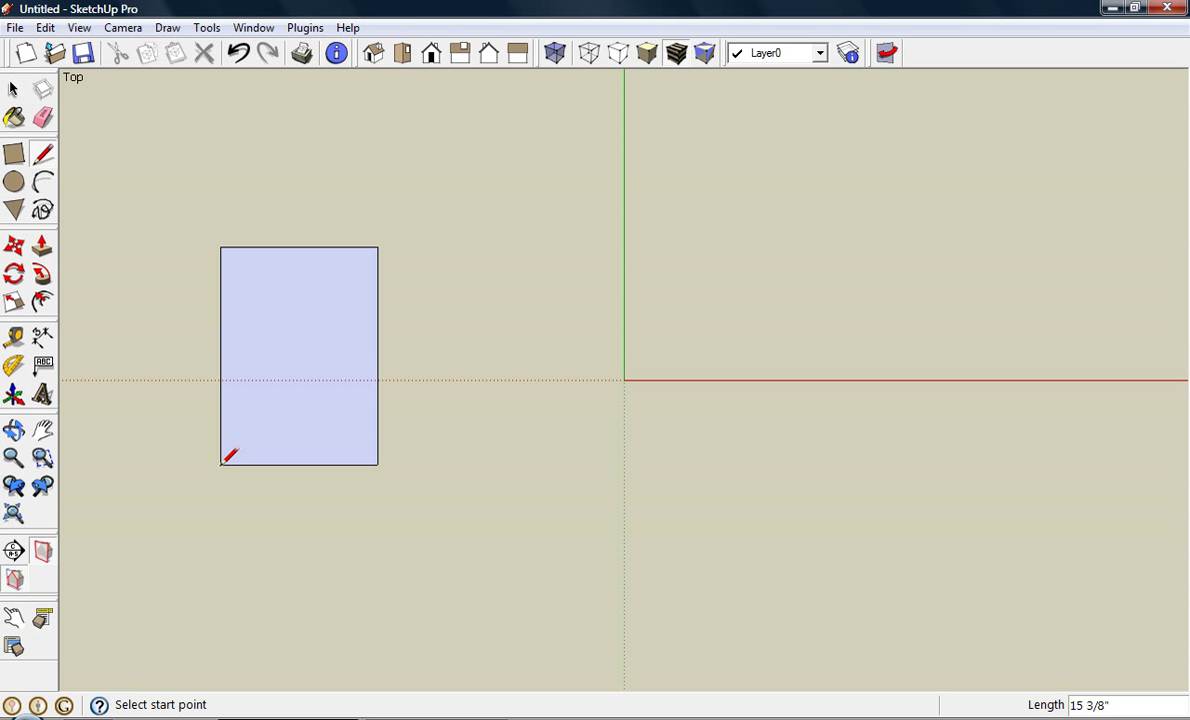
Step: Erase only the rectangle's face and rebuild it by retracing the edge farthest from the origin with the Line tool
right_click(285, 304)
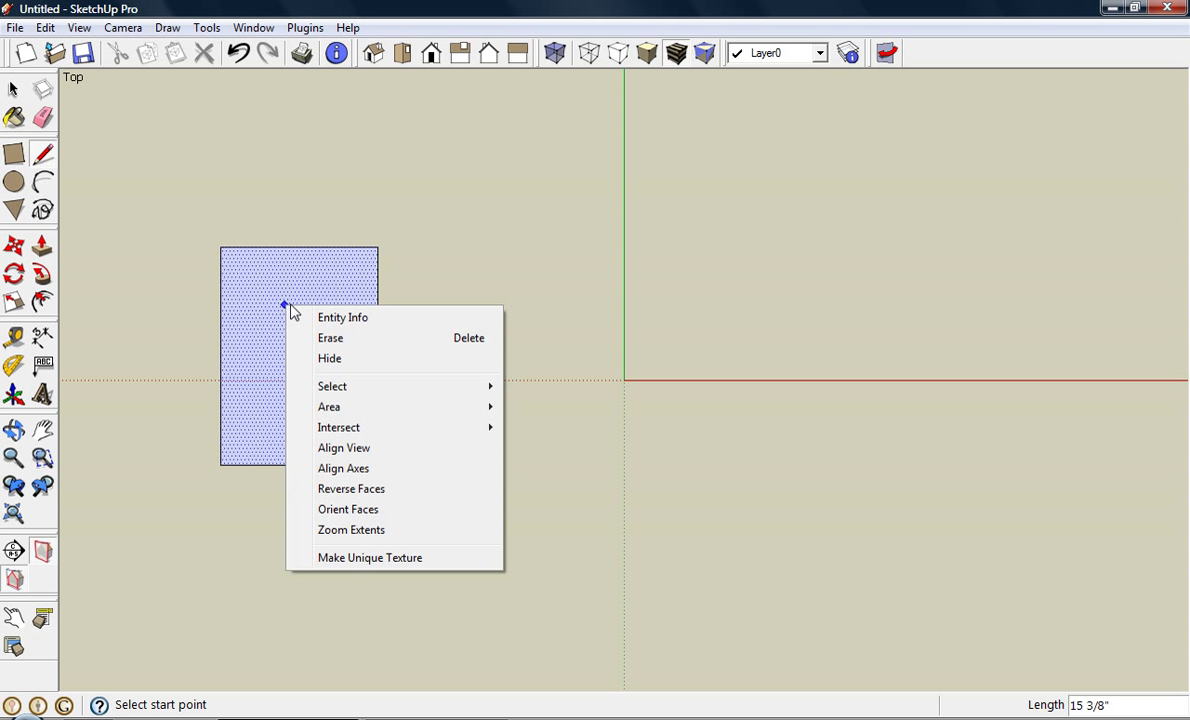
left_click(330, 338)
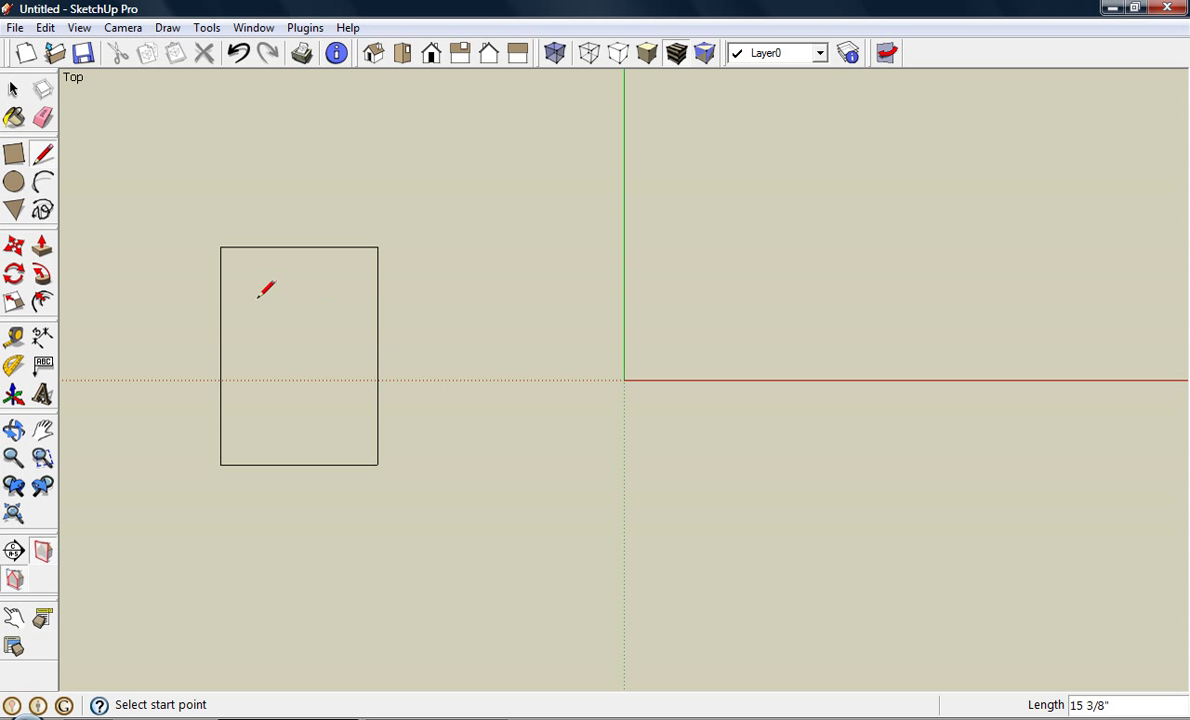
left_click(220, 247)
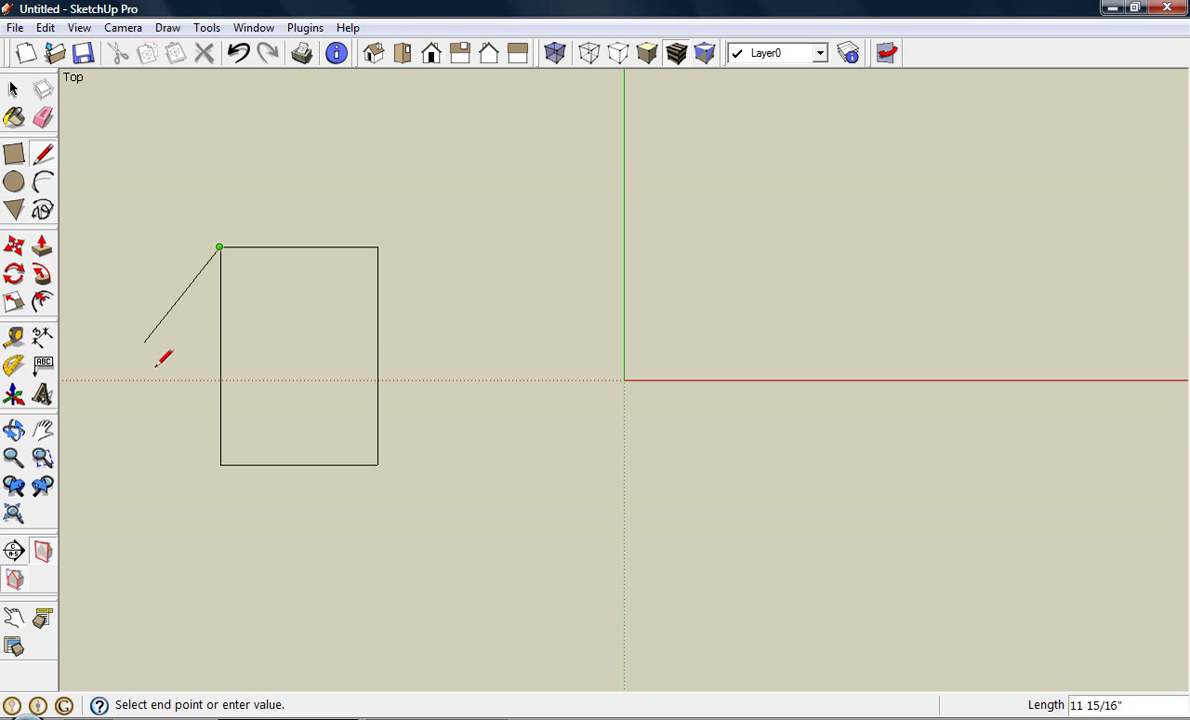
left_click(220, 464)
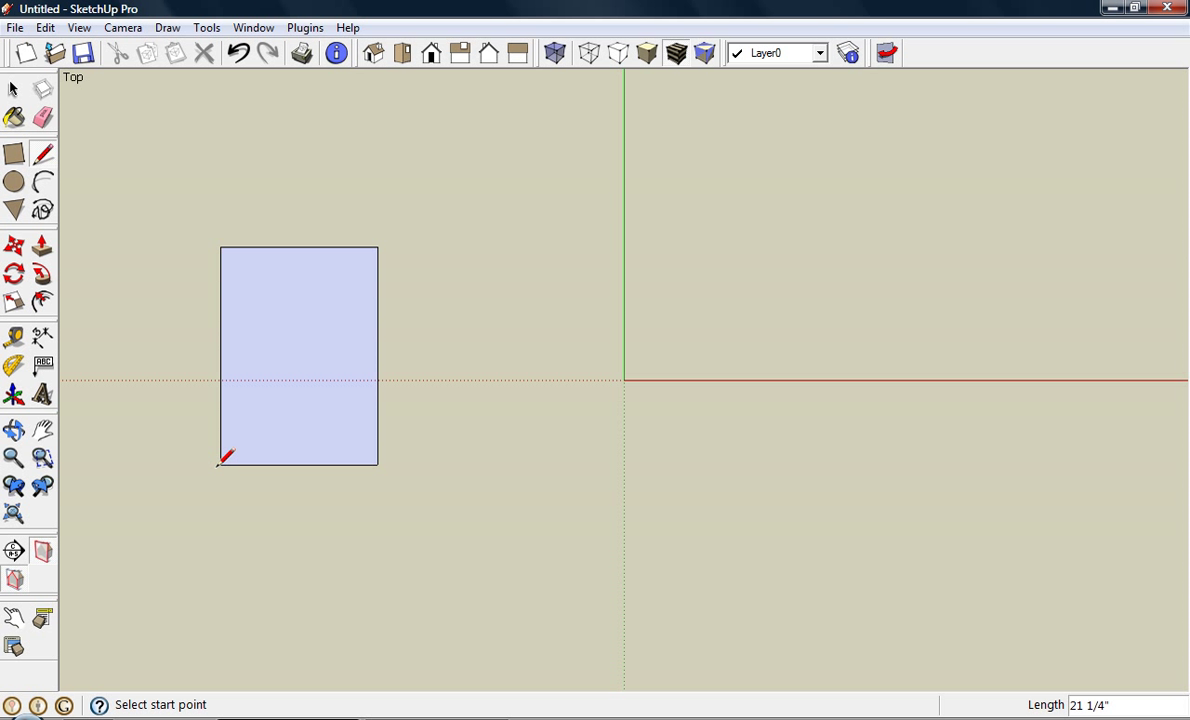
Step: Draw a second rectangle, about 13 by 21 inches, between the first one and the origin with the Rectangle tool
left_click(14, 153)
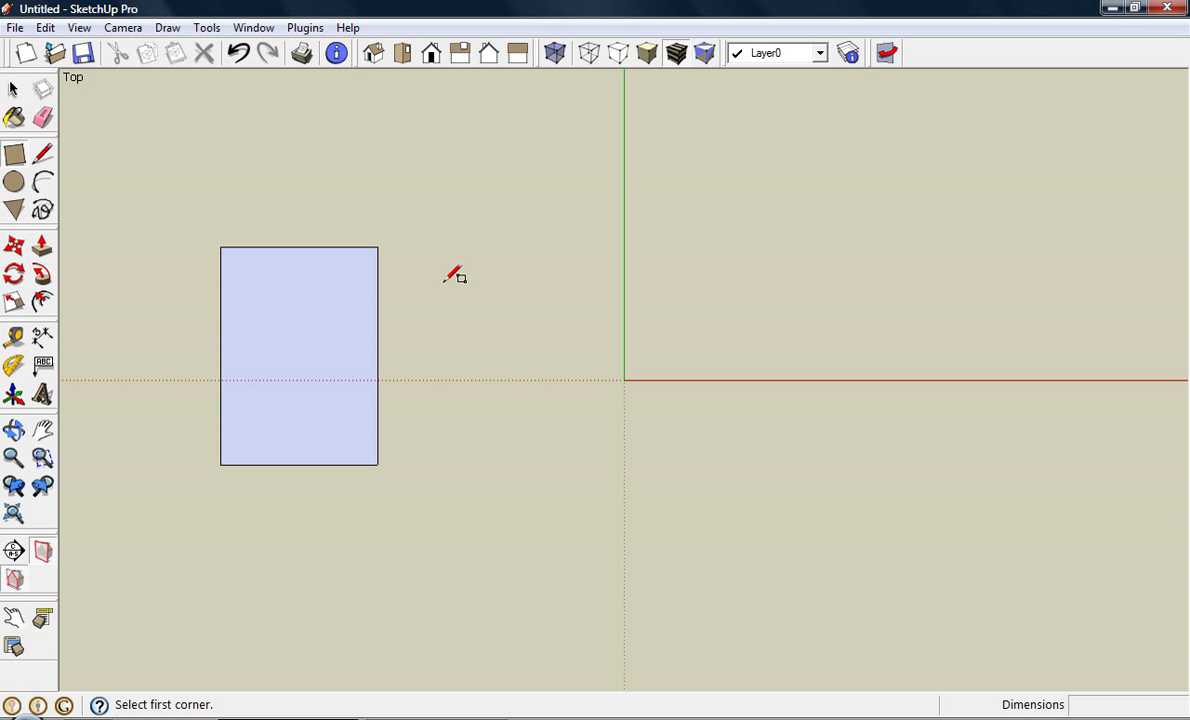
left_click(445, 281)
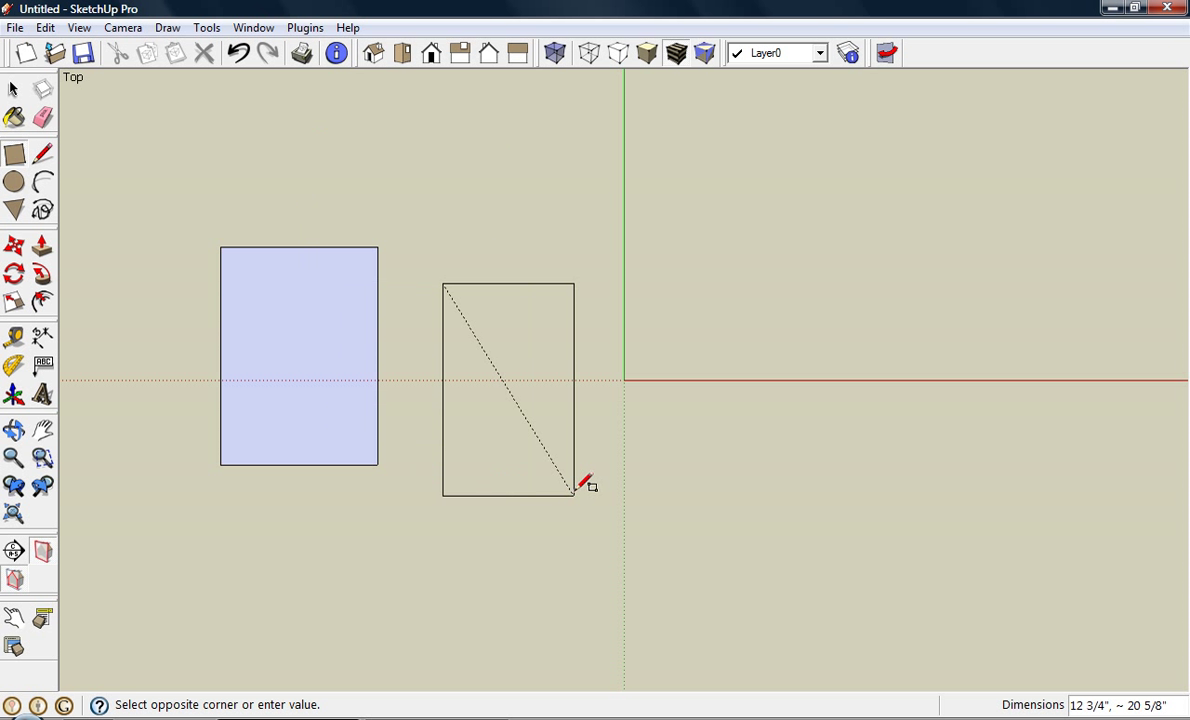
left_click(575, 489)
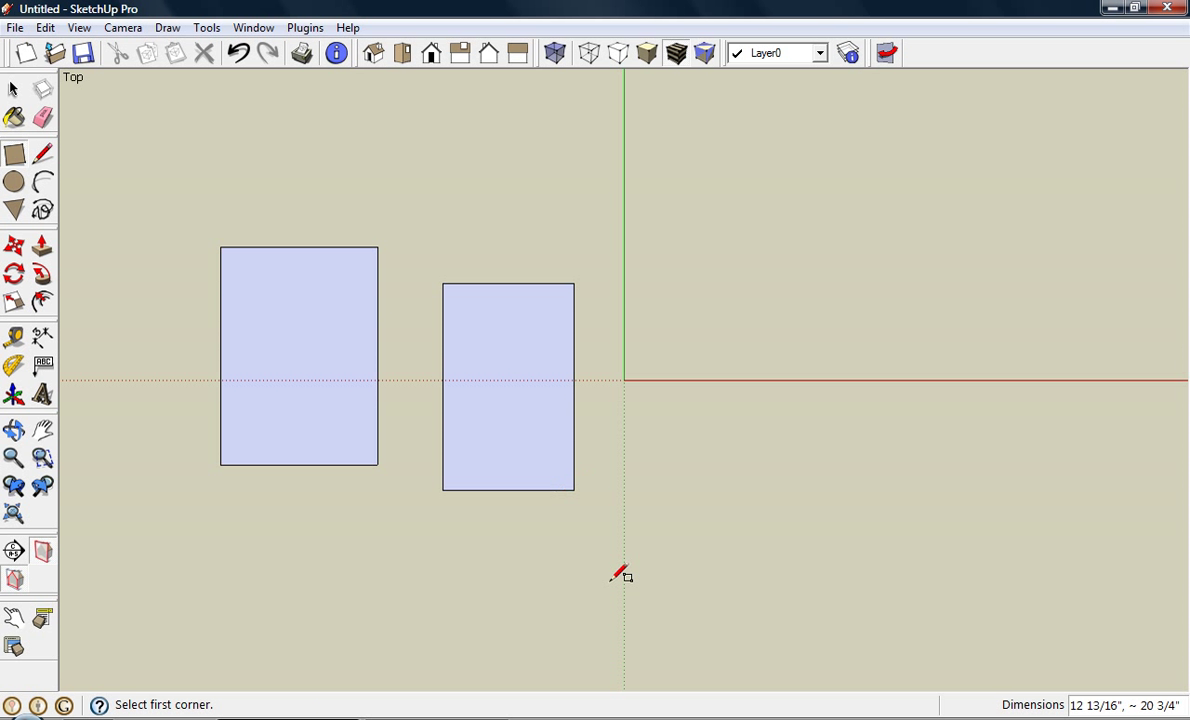
Step: Draw an upright rectangle from a point on the blue axis down to a point on the red axis
key("o")
left_click_drag(571, 598, 577, 126)
middle_click_drag(577, 126, 571, 58)
middle_click_drag(683, 401, 637, 377)
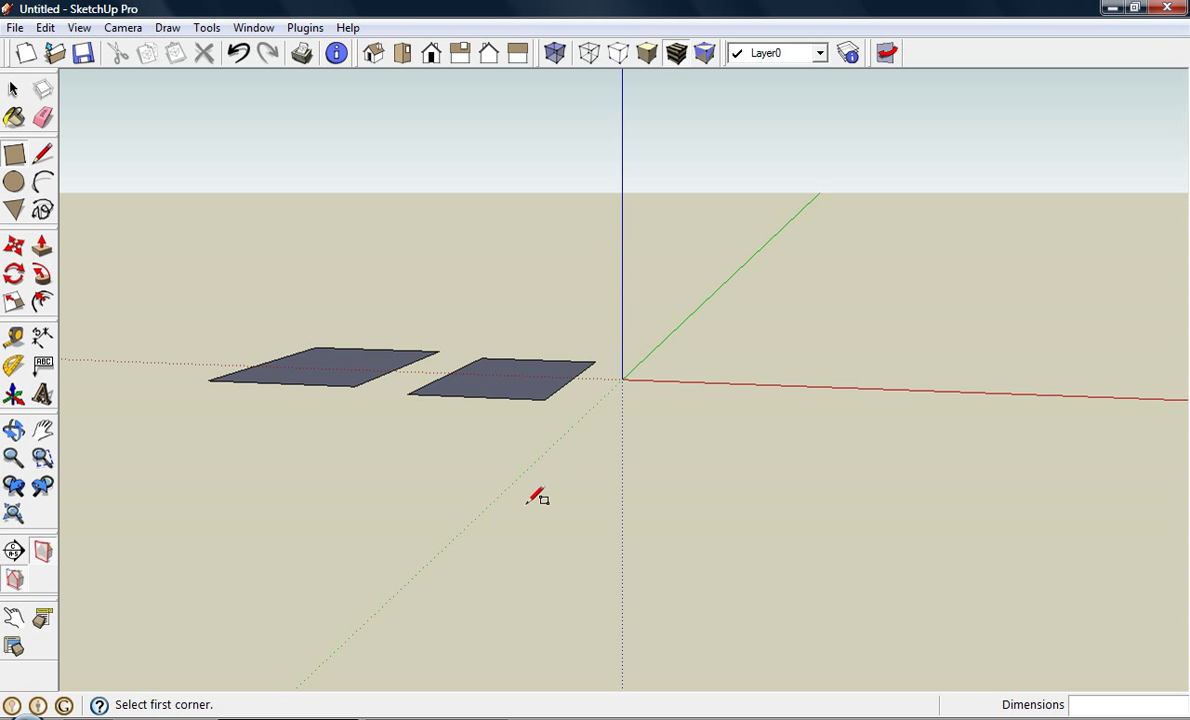
middle_click_drag(531, 494, 597, 467)
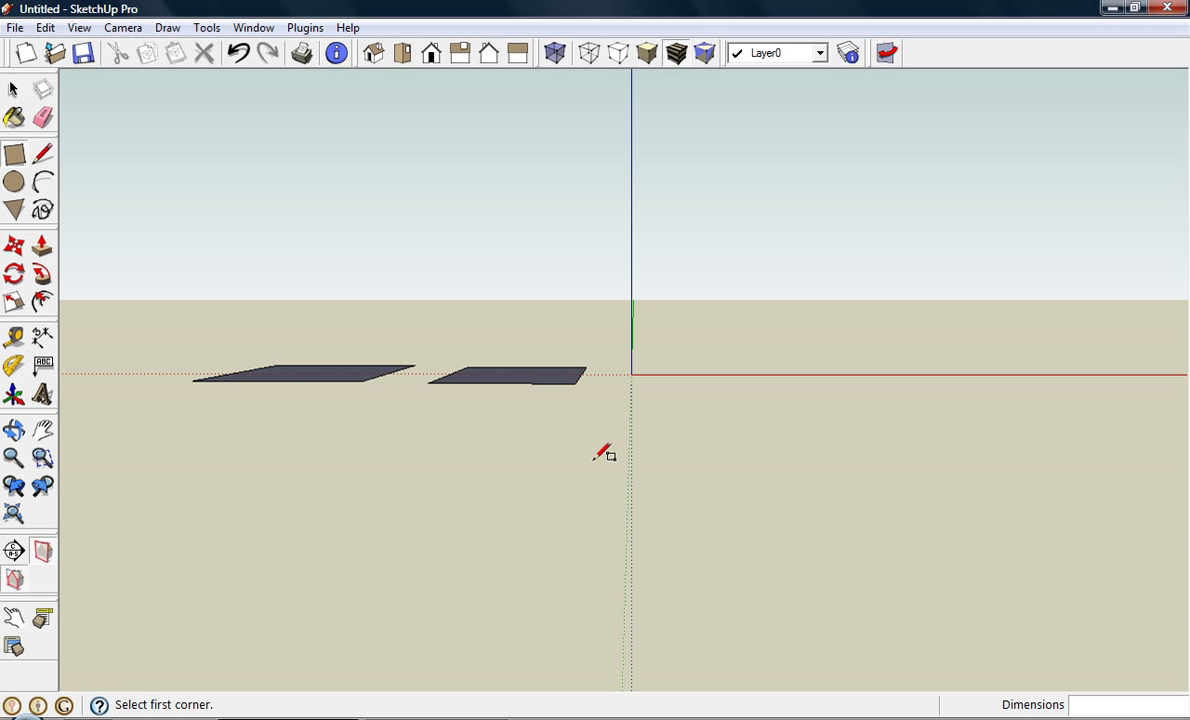
left_click(632, 198)
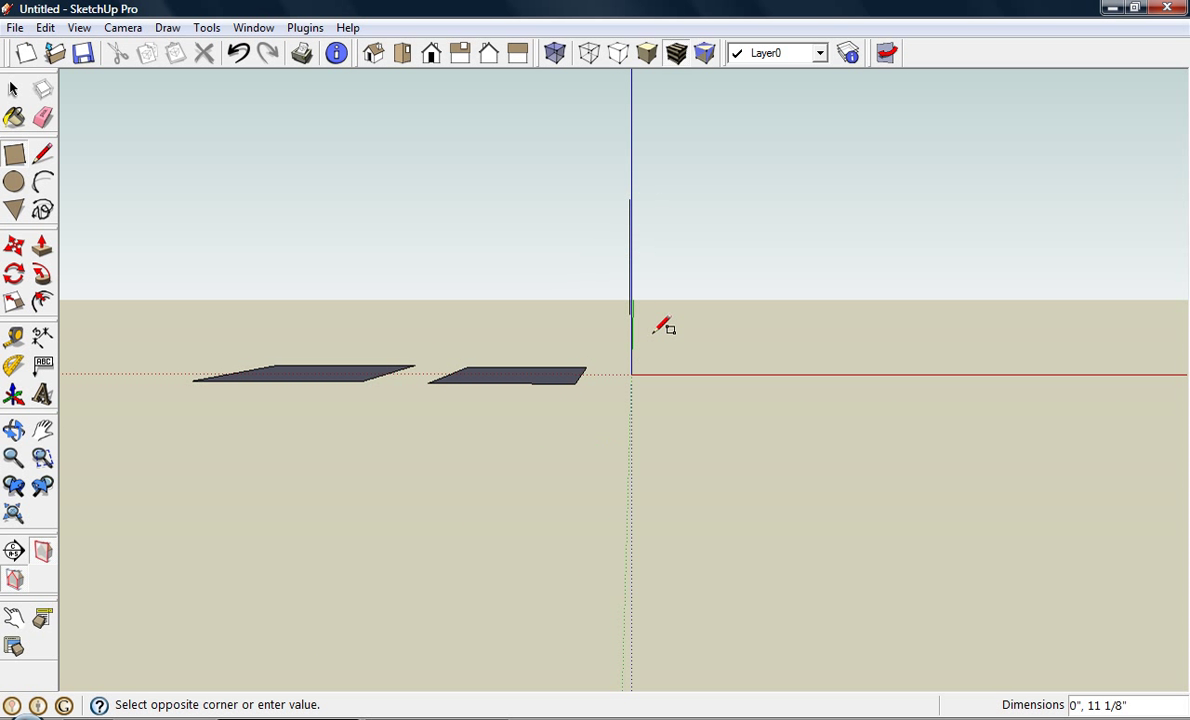
left_click(731, 376)
Step: Draw a separate upright rectangle, about 17 by 13 inches, in the plane of the green and blue axes
middle_click_drag(953, 334, 773, 385)
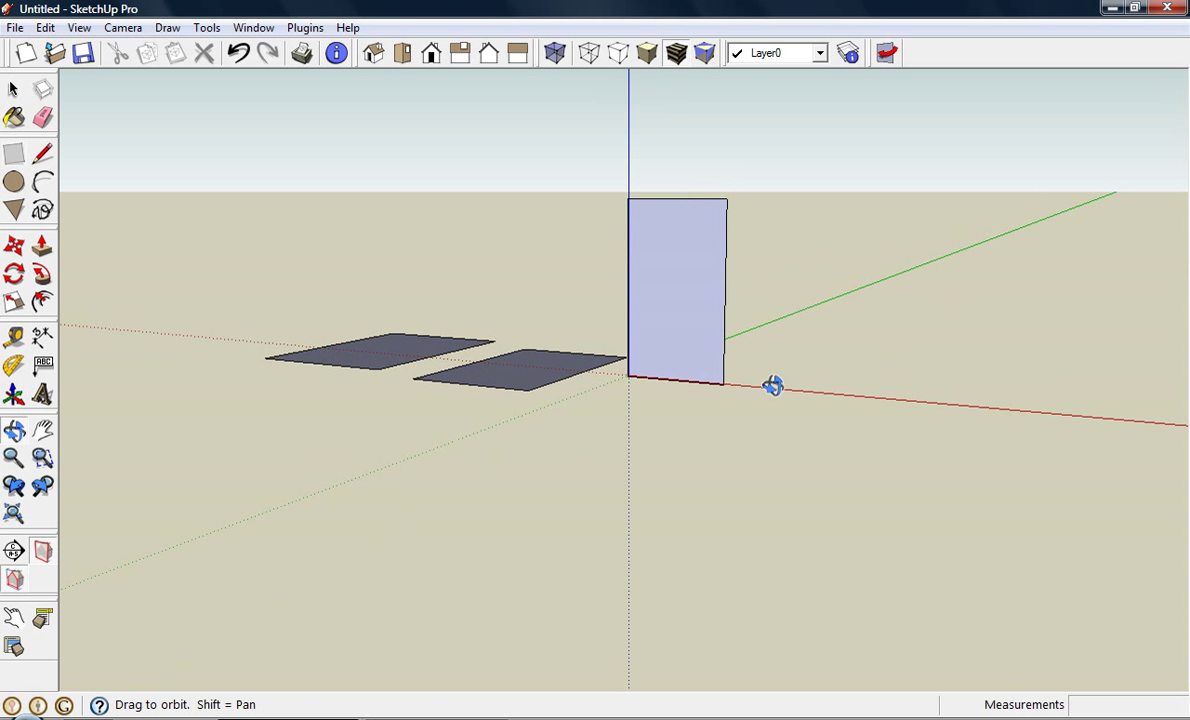
middle_click_drag(1116, 332, 661, 367)
left_click(853, 307)
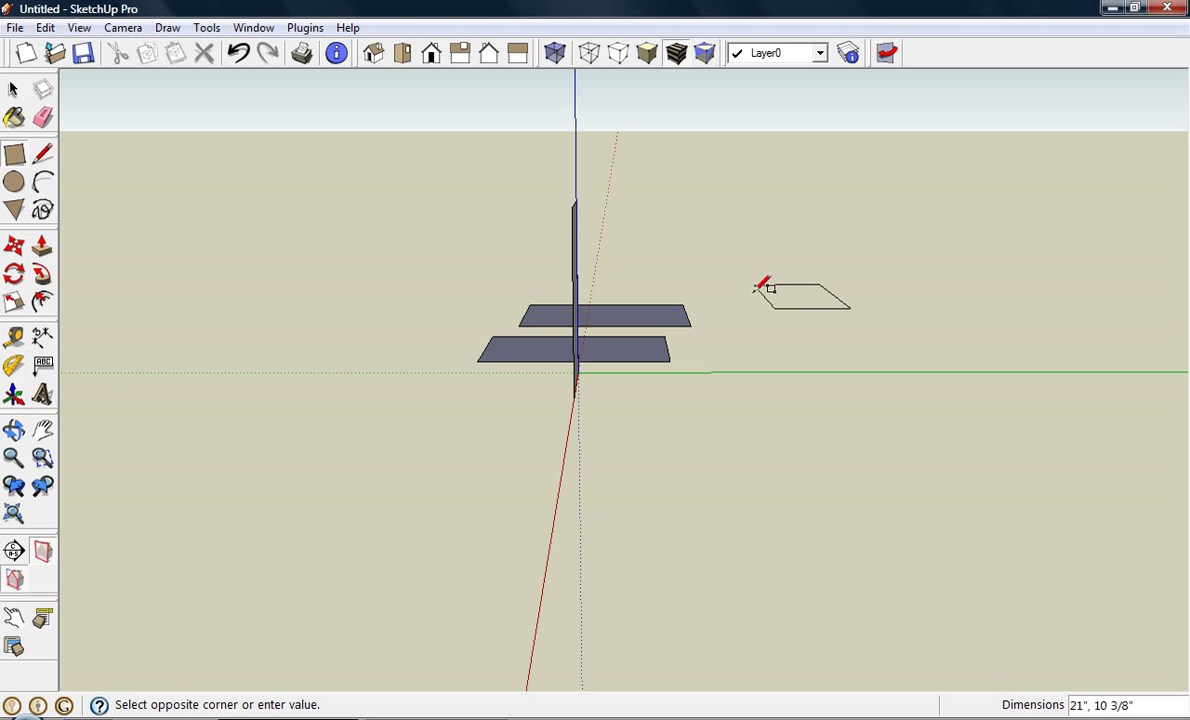
middle_click_drag(760, 295, 765, 234)
left_click(756, 212)
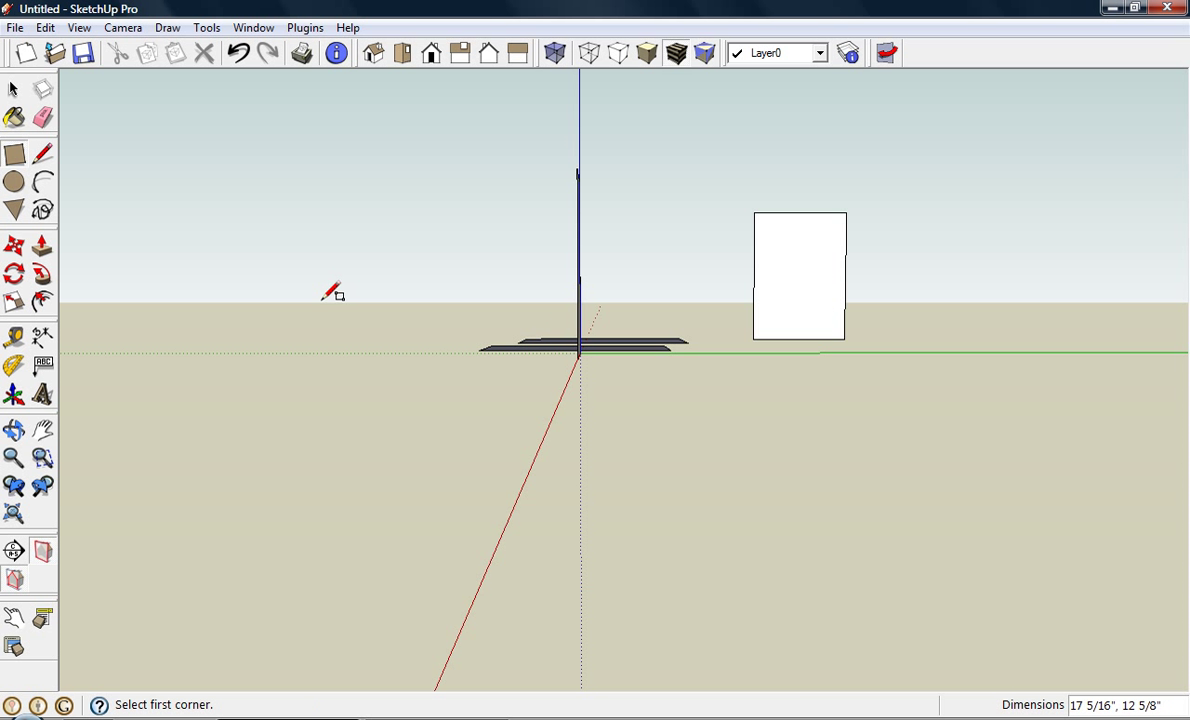
Step: Undo all the drawn rectangles and lines until the model is empty
middle_click_drag(330, 292, 712, 422)
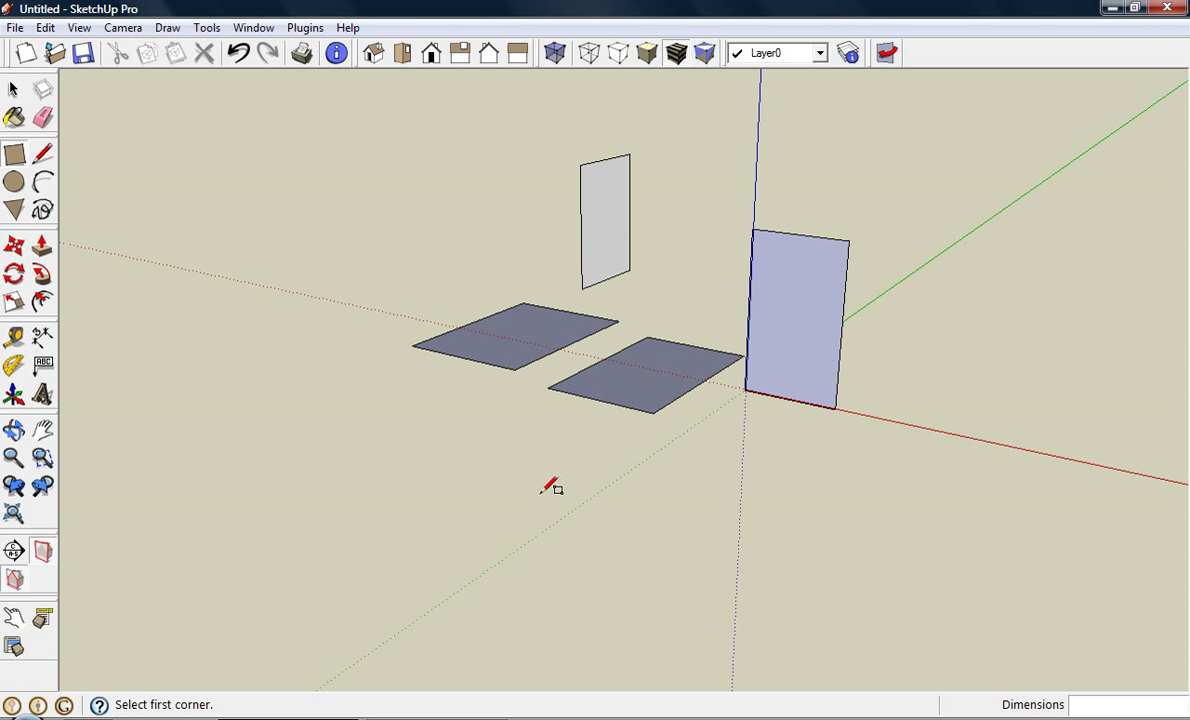
left_click(239, 54)
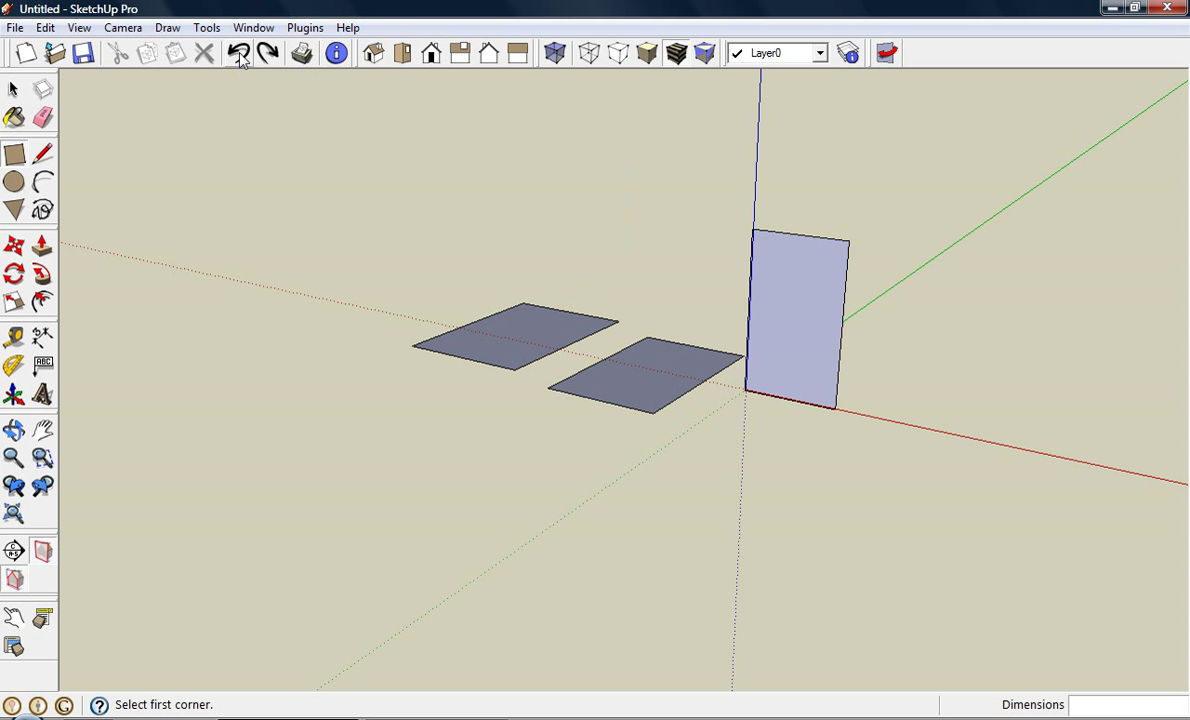
left_click(239, 54)
left_click(239, 54)
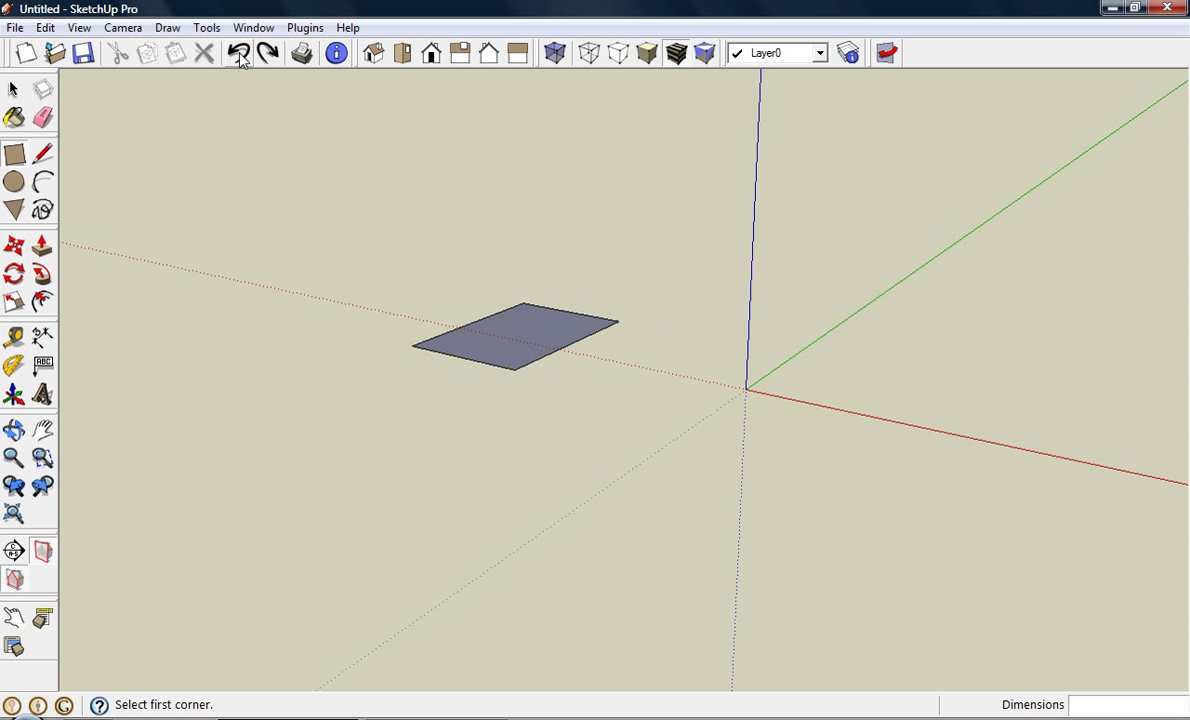
left_click(239, 54)
left_click(239, 54)
left_click(239, 54)
left_click(239, 54)
left_click(239, 54)
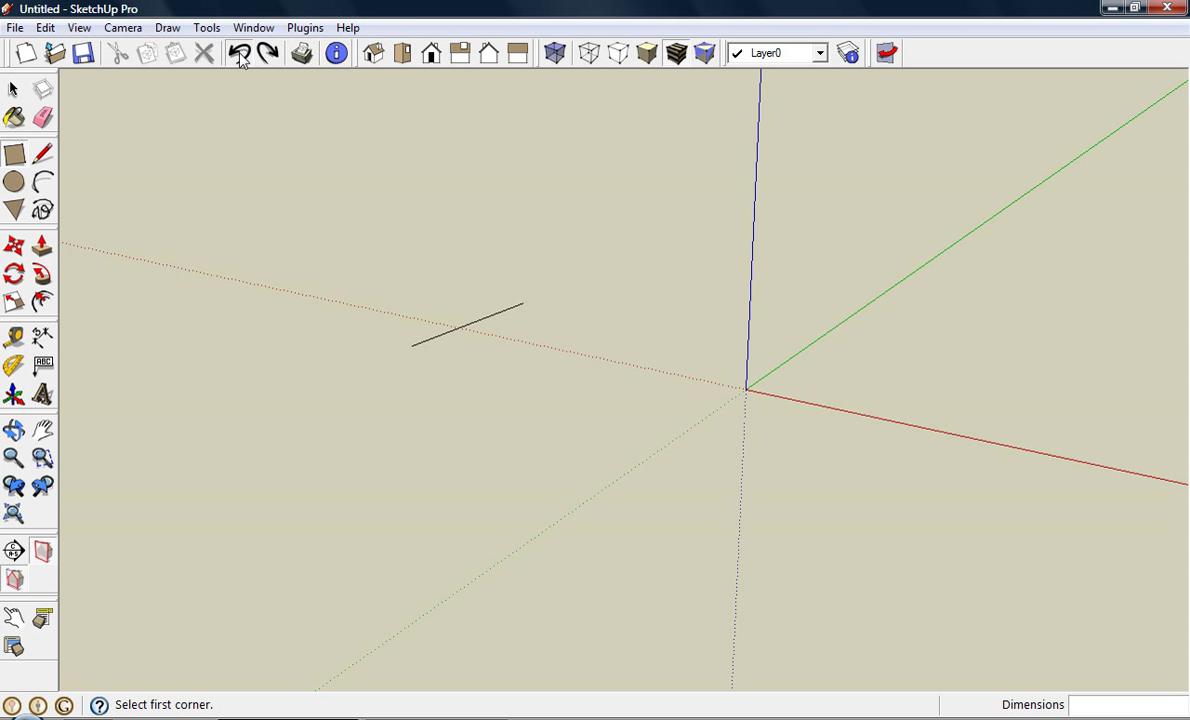
left_click(239, 54)
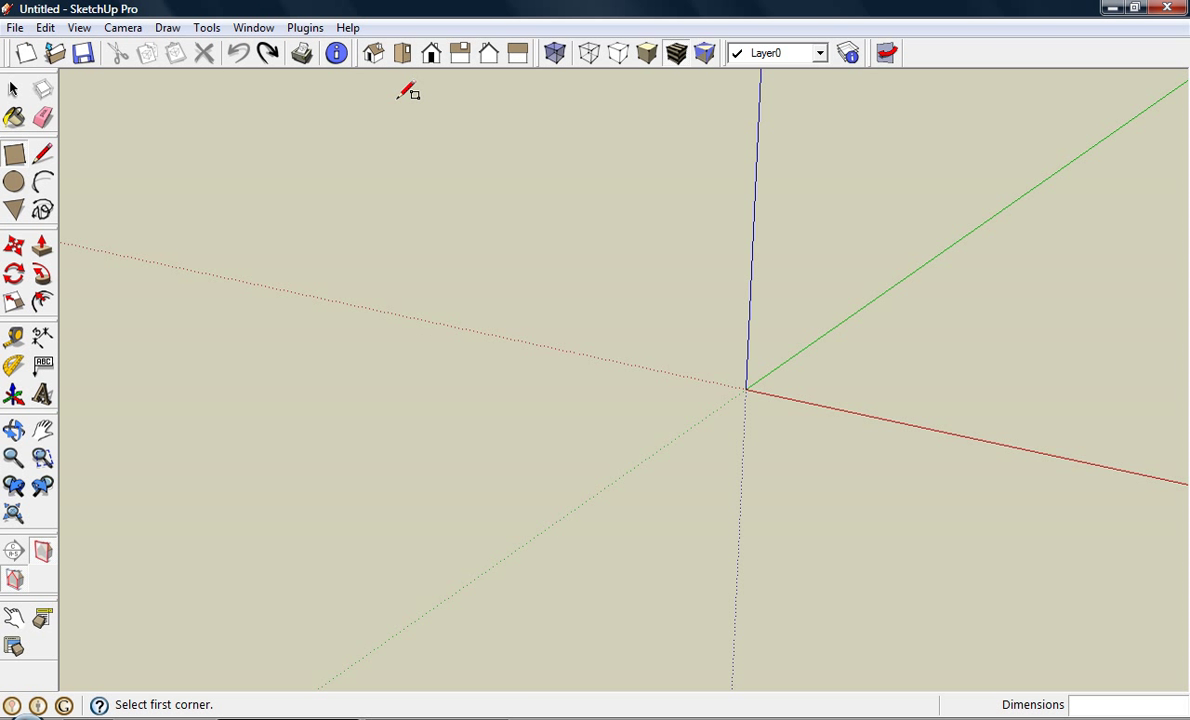
Step: In top view, draw a 22 1/2-inch line parallel to the green axis and change its length to 1' 3"
left_click(407, 61)
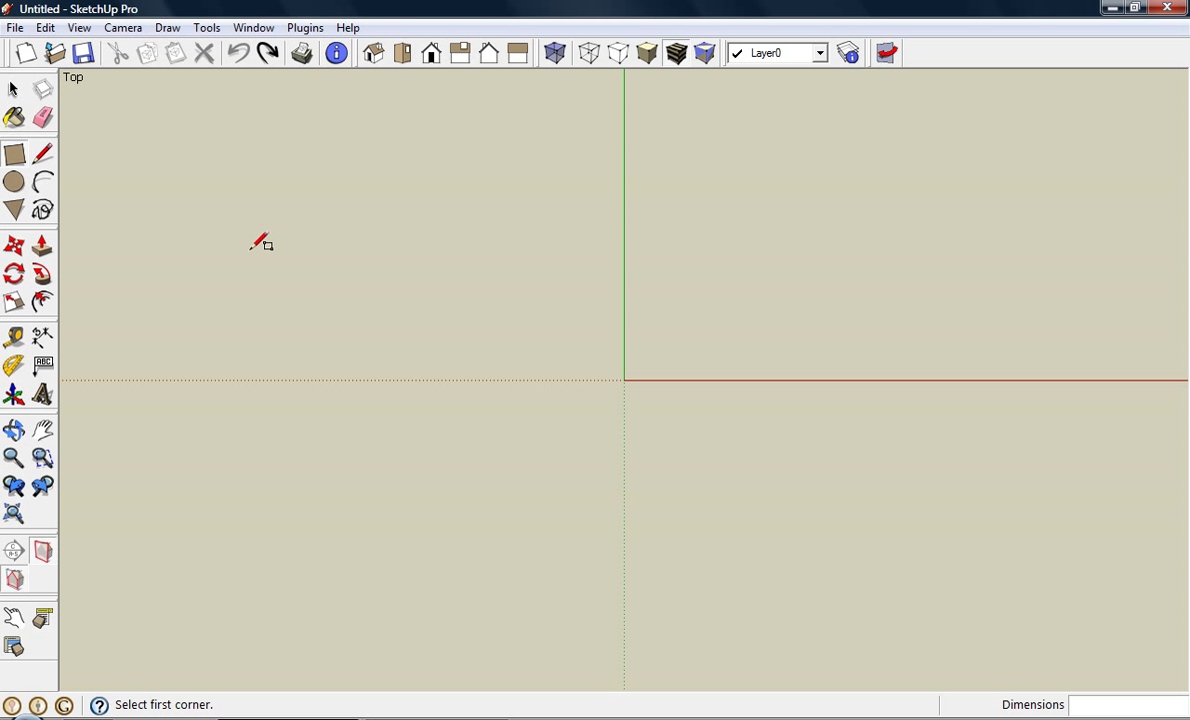
key("l")
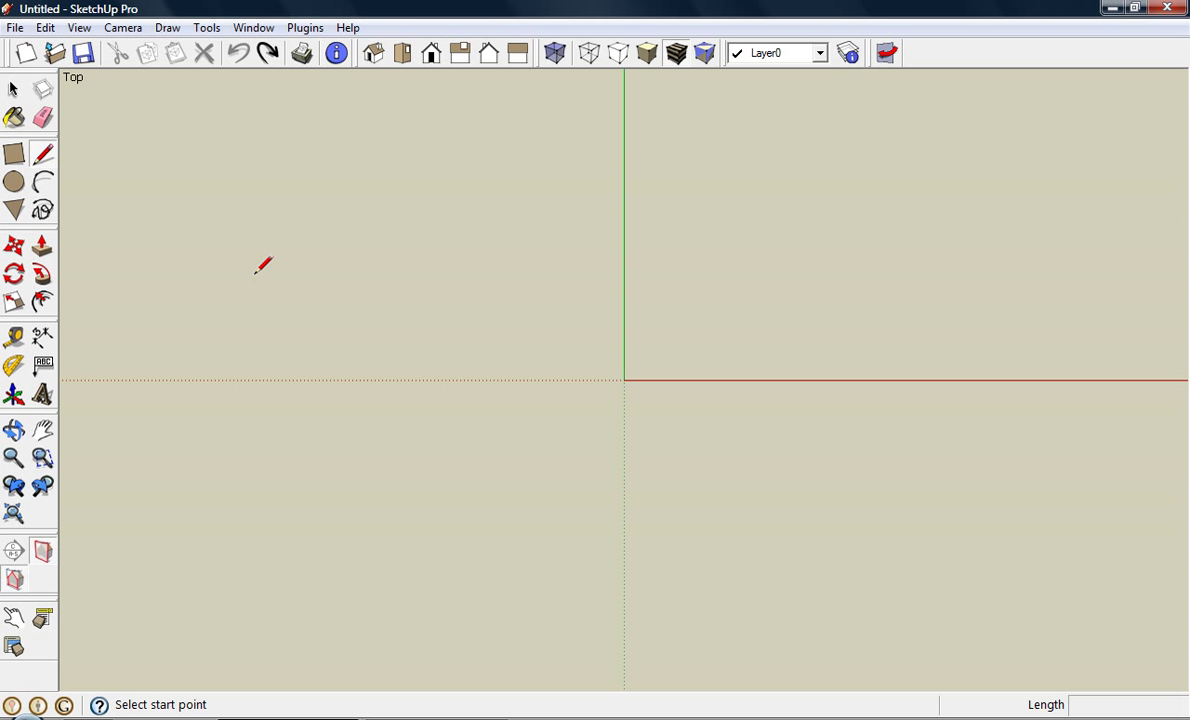
left_click(270, 444)
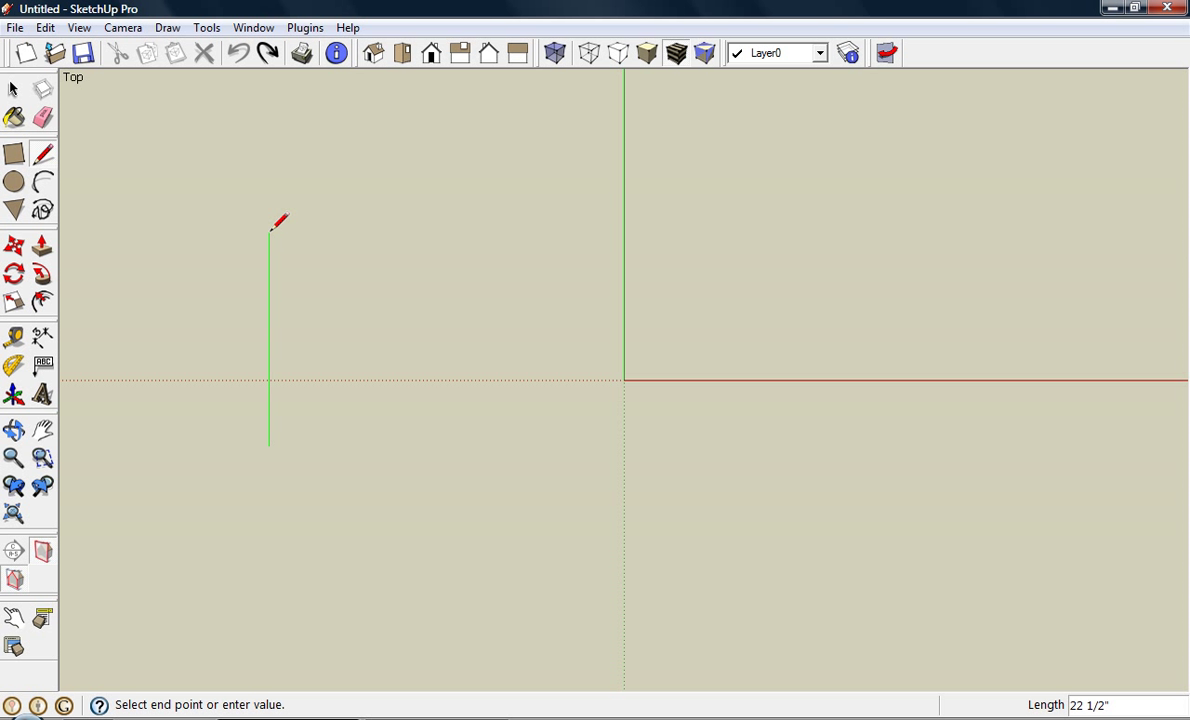
type("22 1/2")
key("Return")
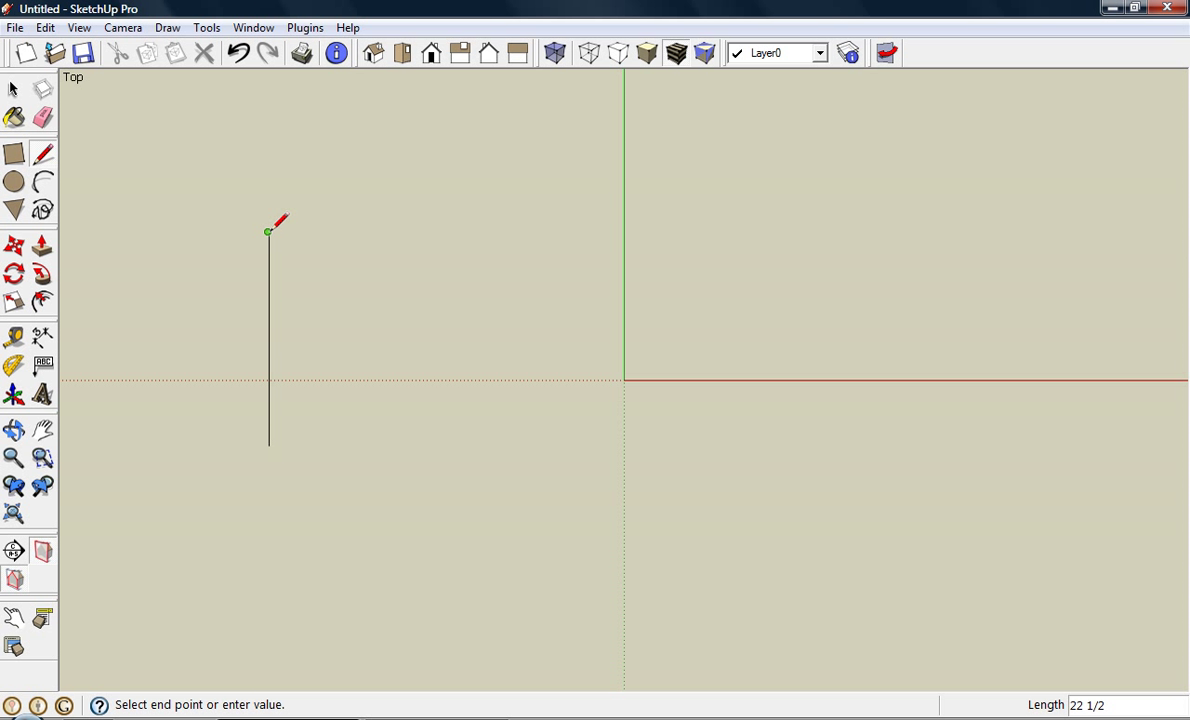
type("1' 3")
key("Return")
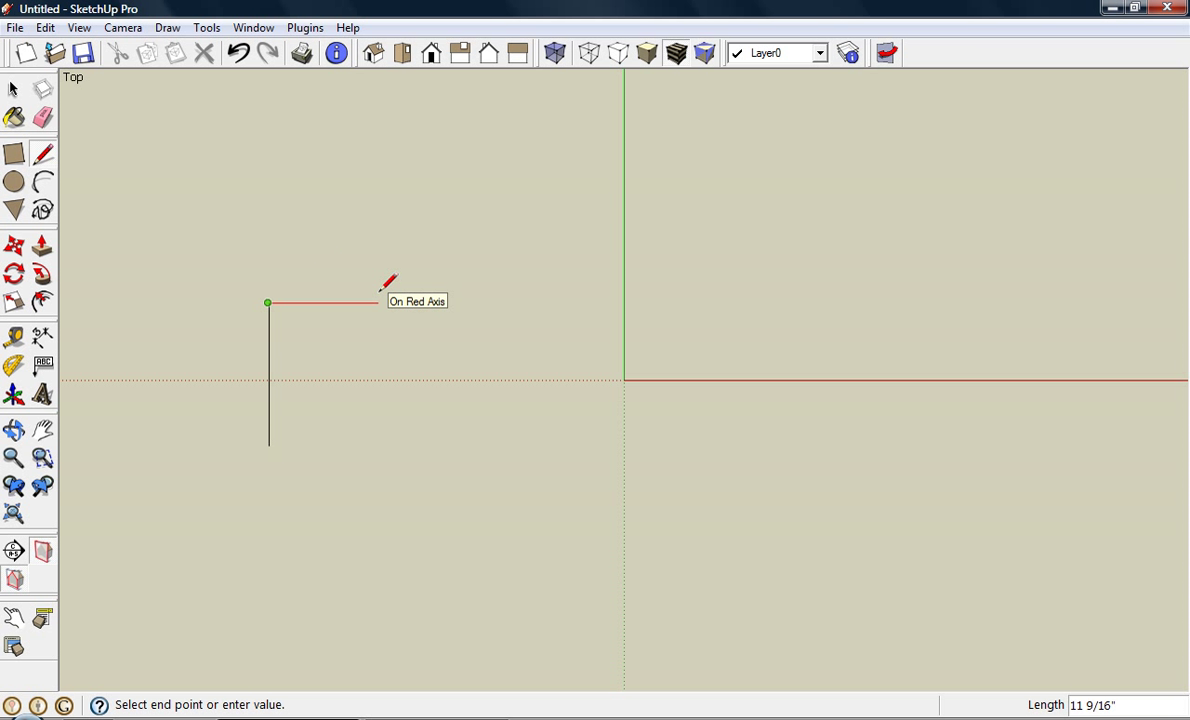
Step: Draw a rectangle between the line and the origin and set its dimensions to 12,24 inches
key("r")
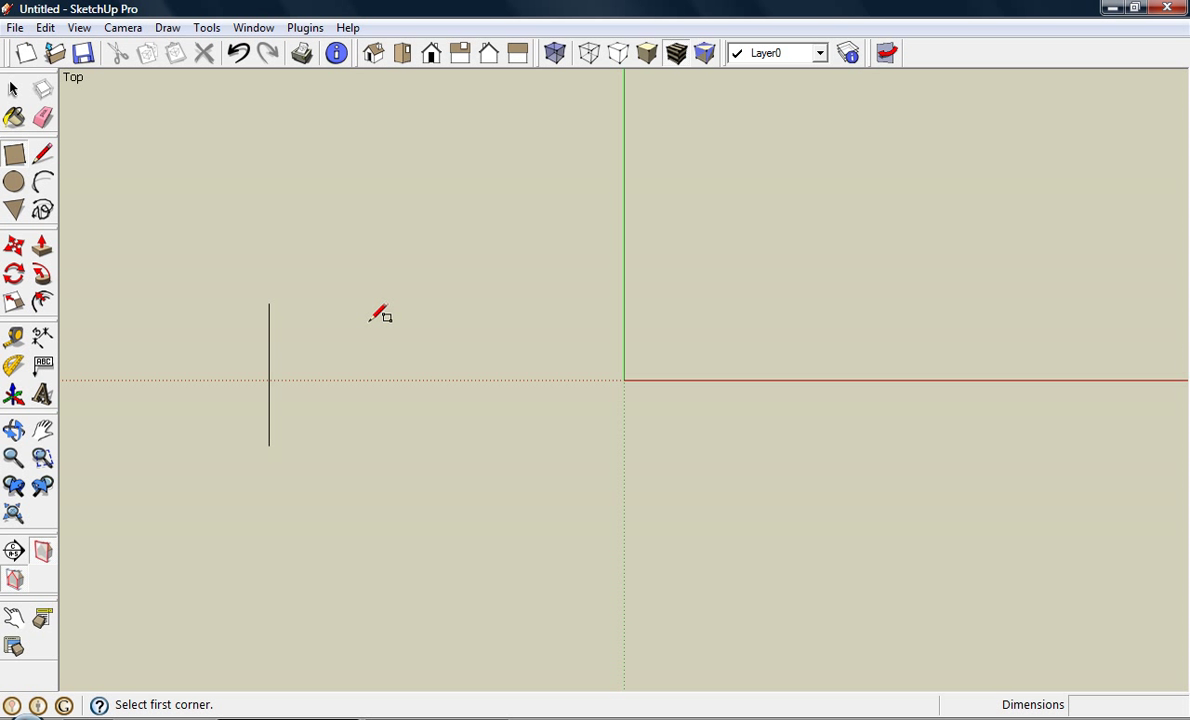
left_click(369, 316)
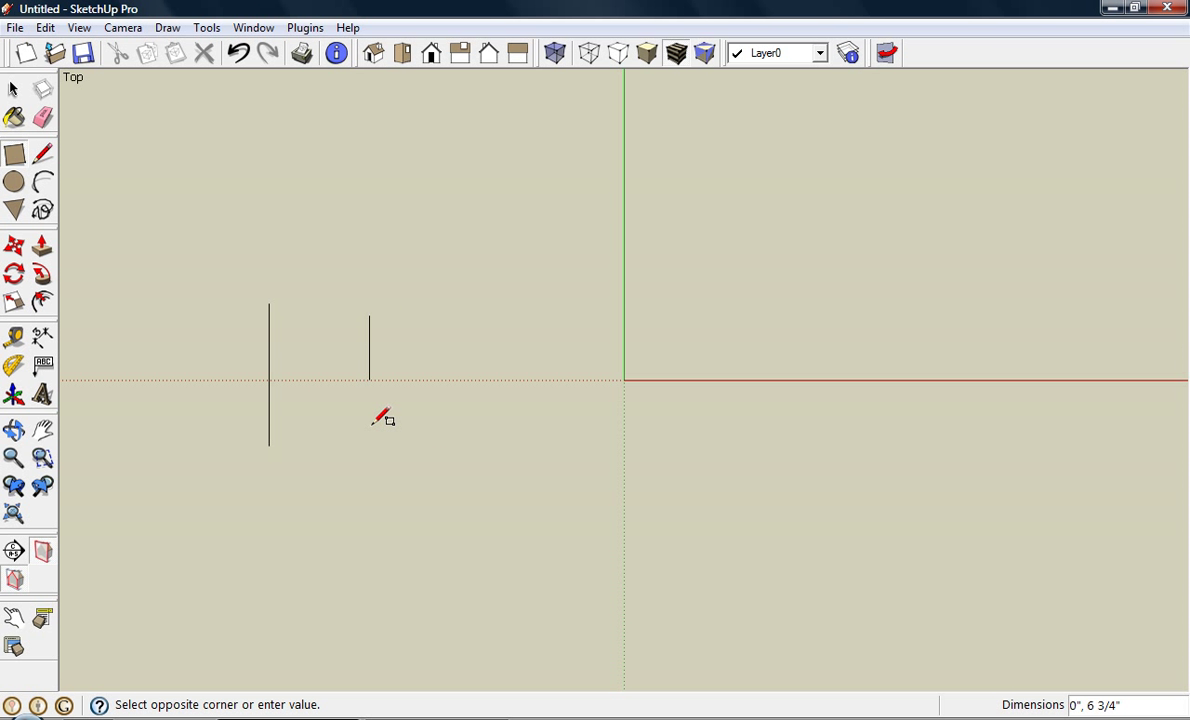
left_click(494, 503)
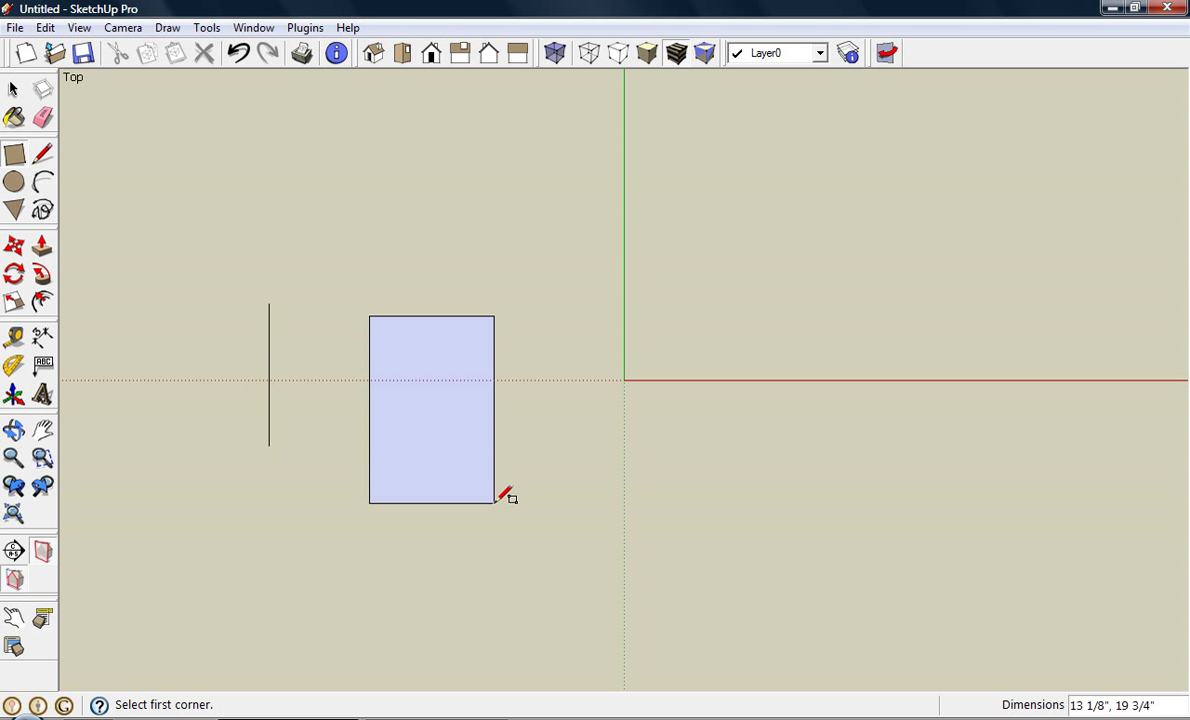
type("12,24")
key("Return")
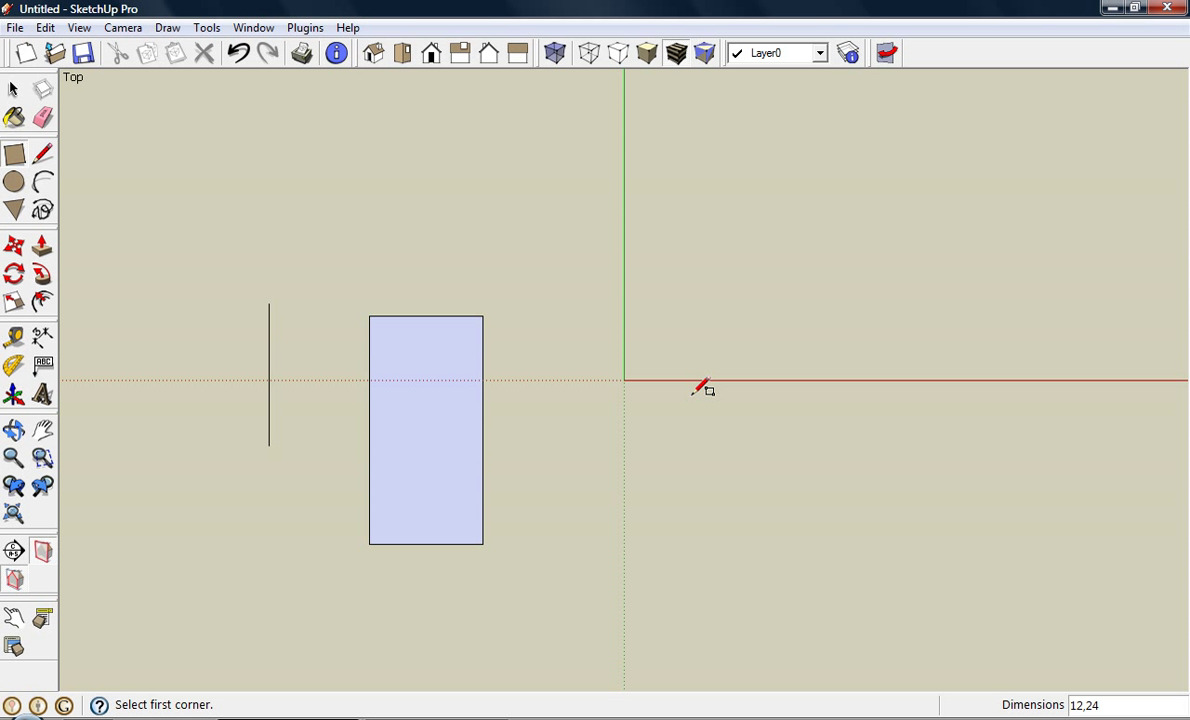
Step: Change the dimensions of the rectangle beside the origin to 24,12 inches
type("24,12")
key("Return")
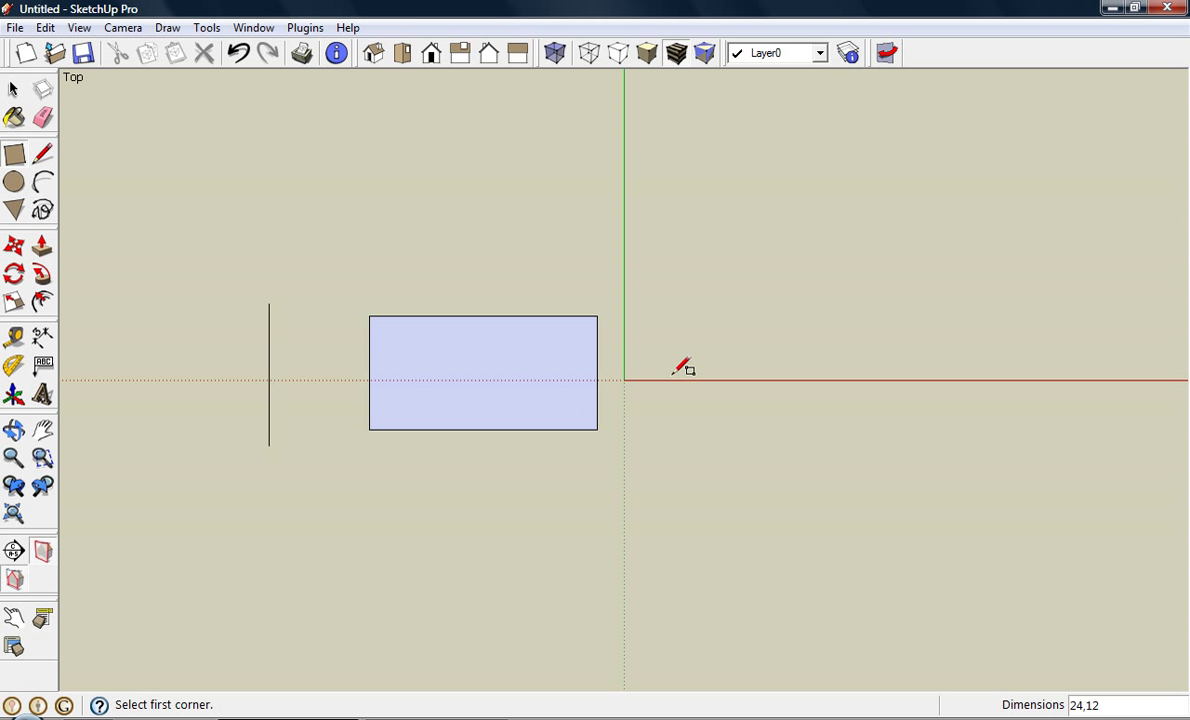
Step: Draw an upright rectangle, about 18 7/8 by 7 1/4 inches, in the plane of the green and blue axes
mouse_move(740, 585)
middle_mouse_down()
mouse_move(686, 464)
mouse_move(661, 202)
mouse_move(683, 114)
mouse_move(700, 160)
middle_mouse_up()
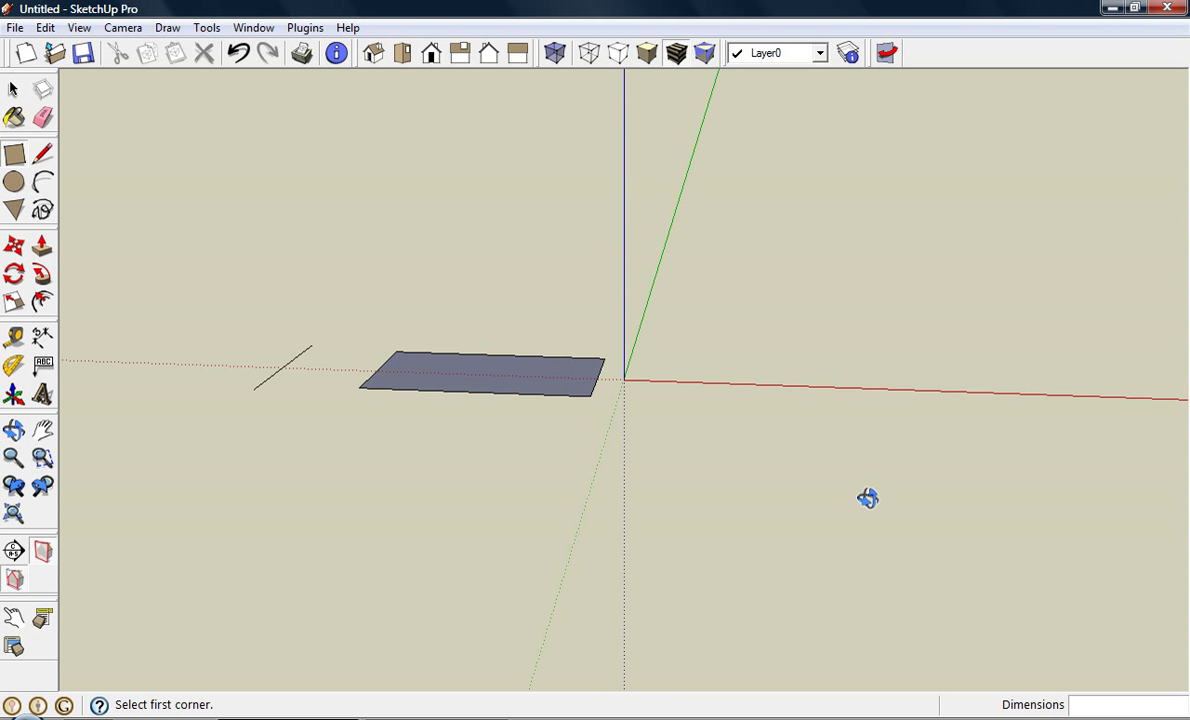
middle_click_drag(867, 498, 785, 330)
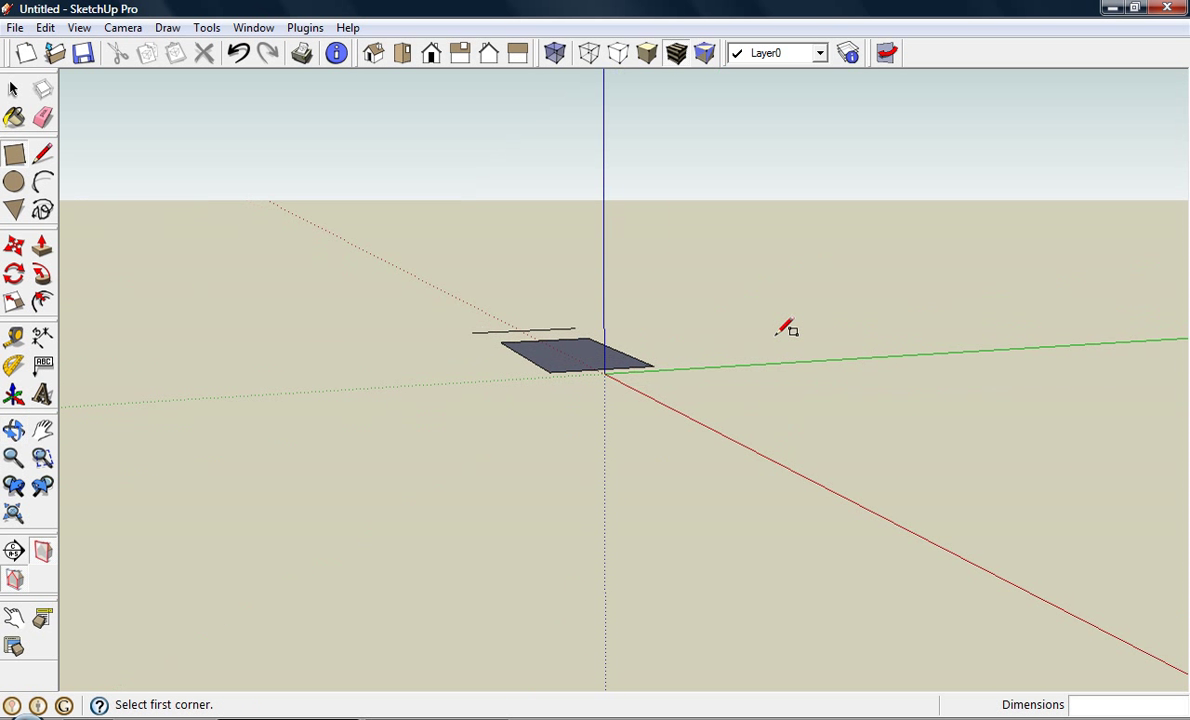
middle_click_drag(823, 406, 782, 340)
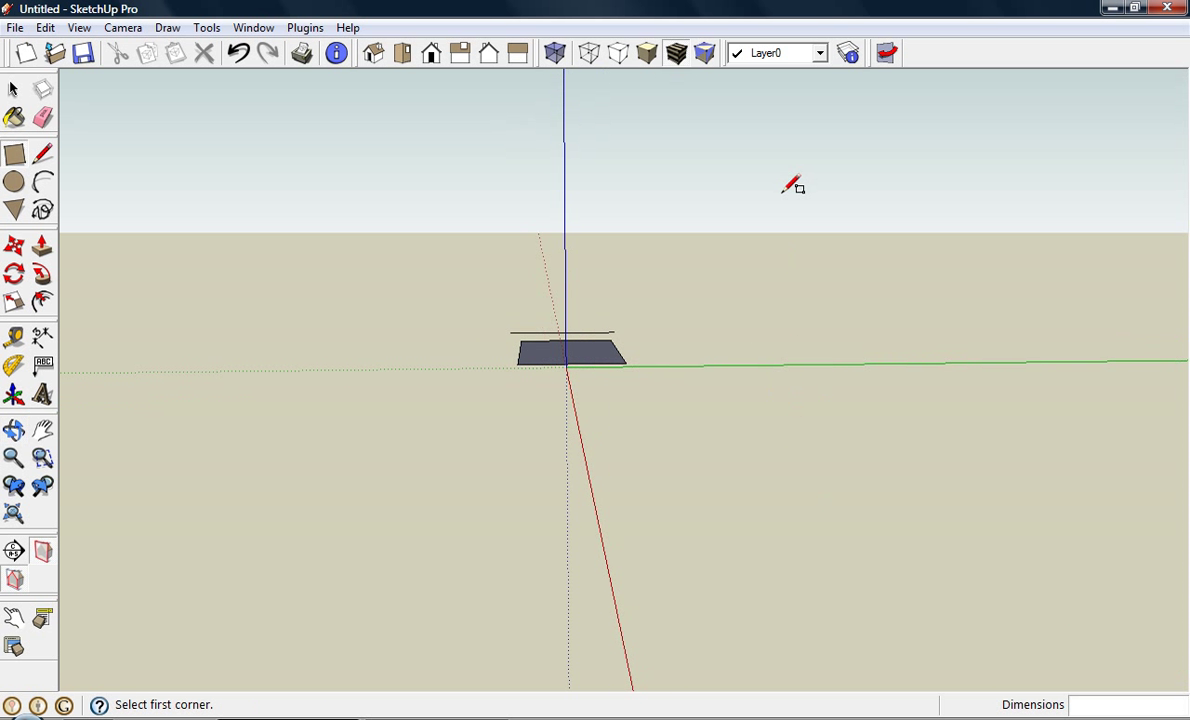
left_click(783, 188)
left_click(849, 361)
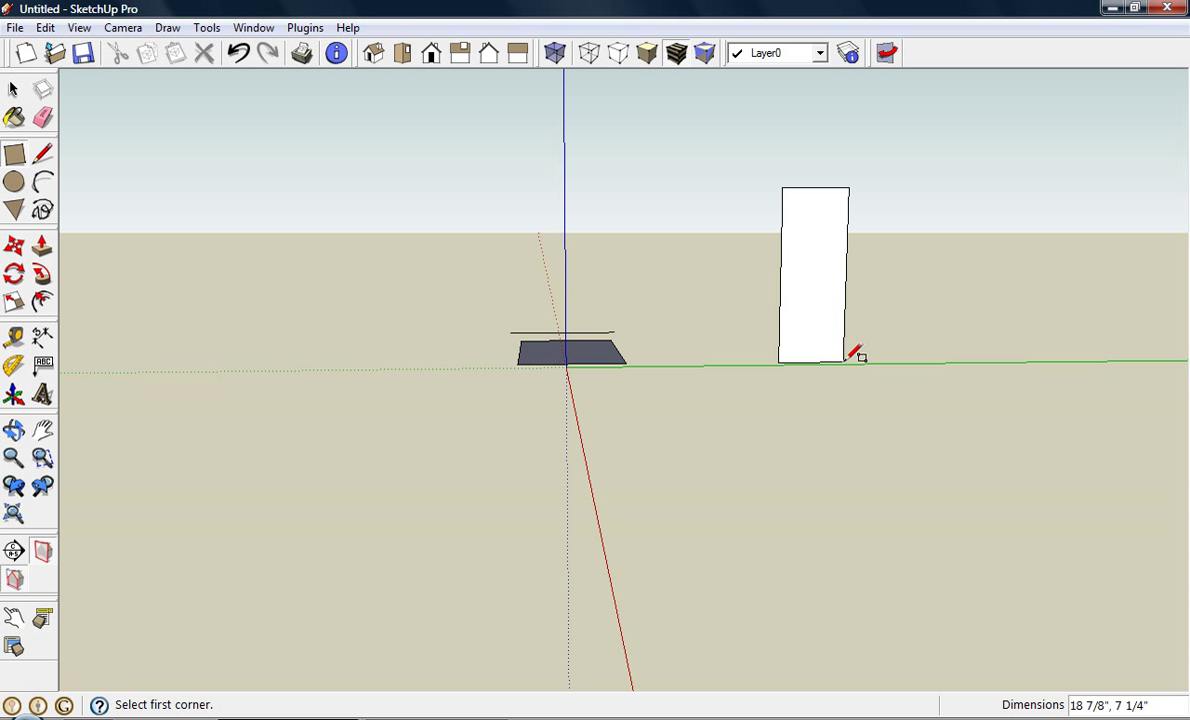
Step: Draw a circle of about 6 1/4-inch radius on the ground in front of the rectangle and change its radius to 9 inches
middle_click_drag(377, 433, 696, 505)
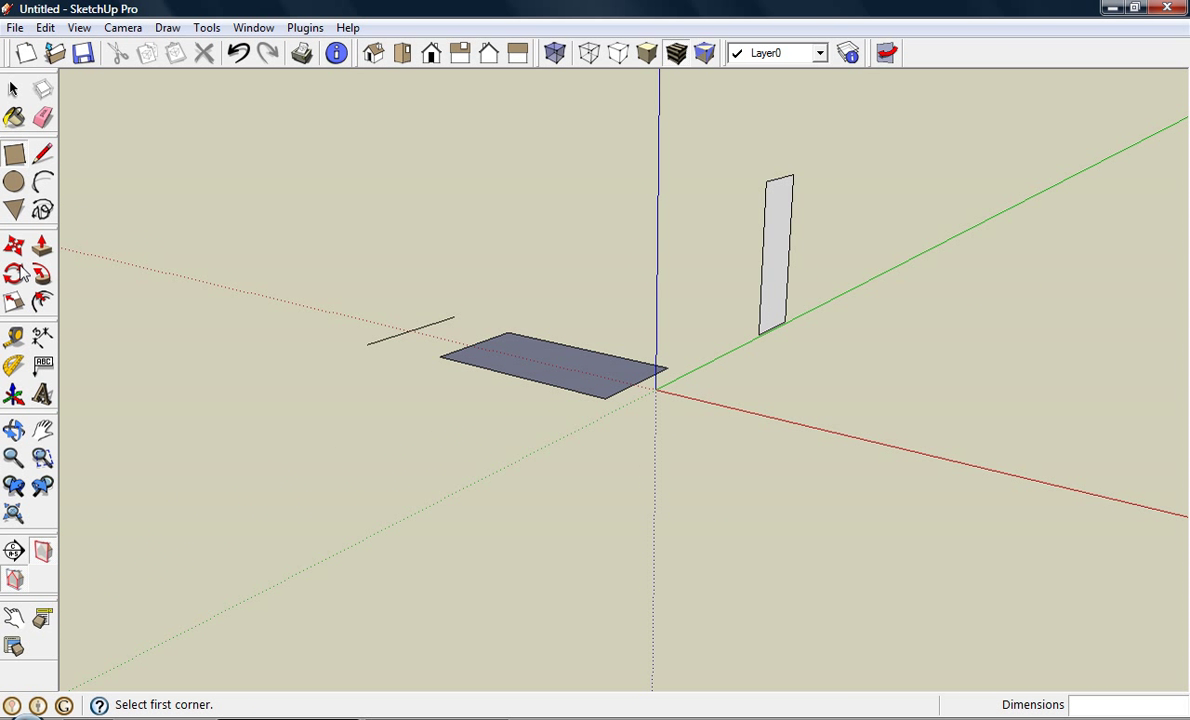
left_click(14, 181)
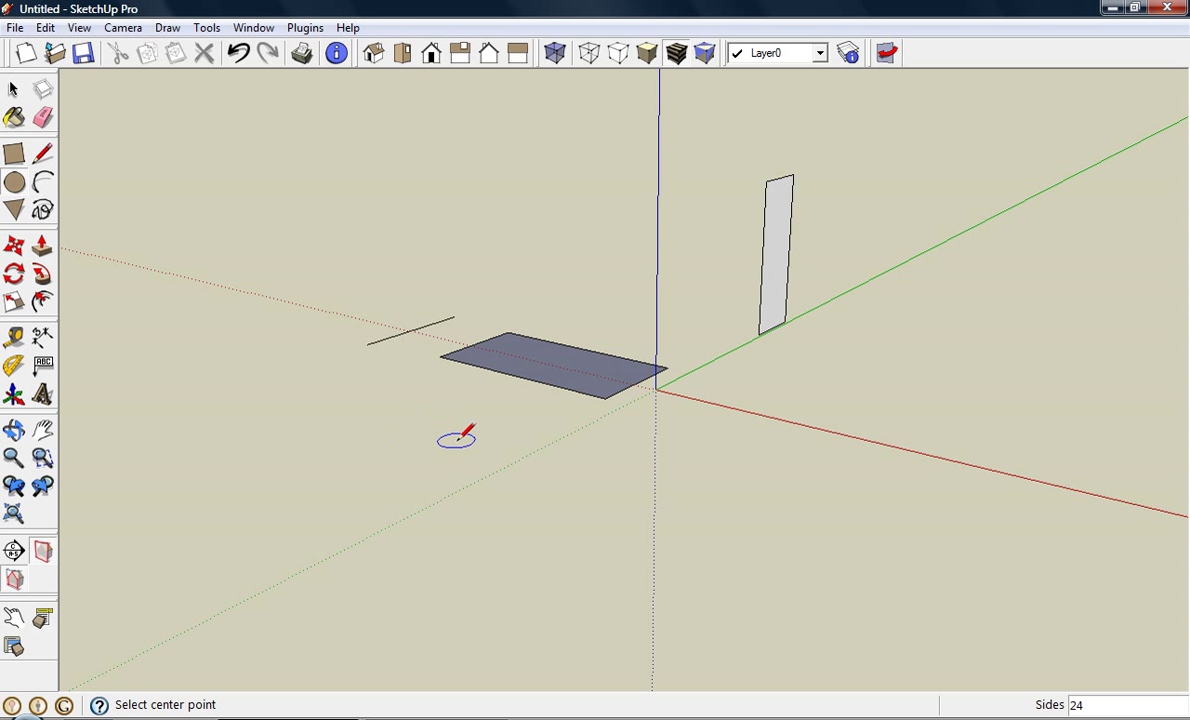
left_click(558, 466)
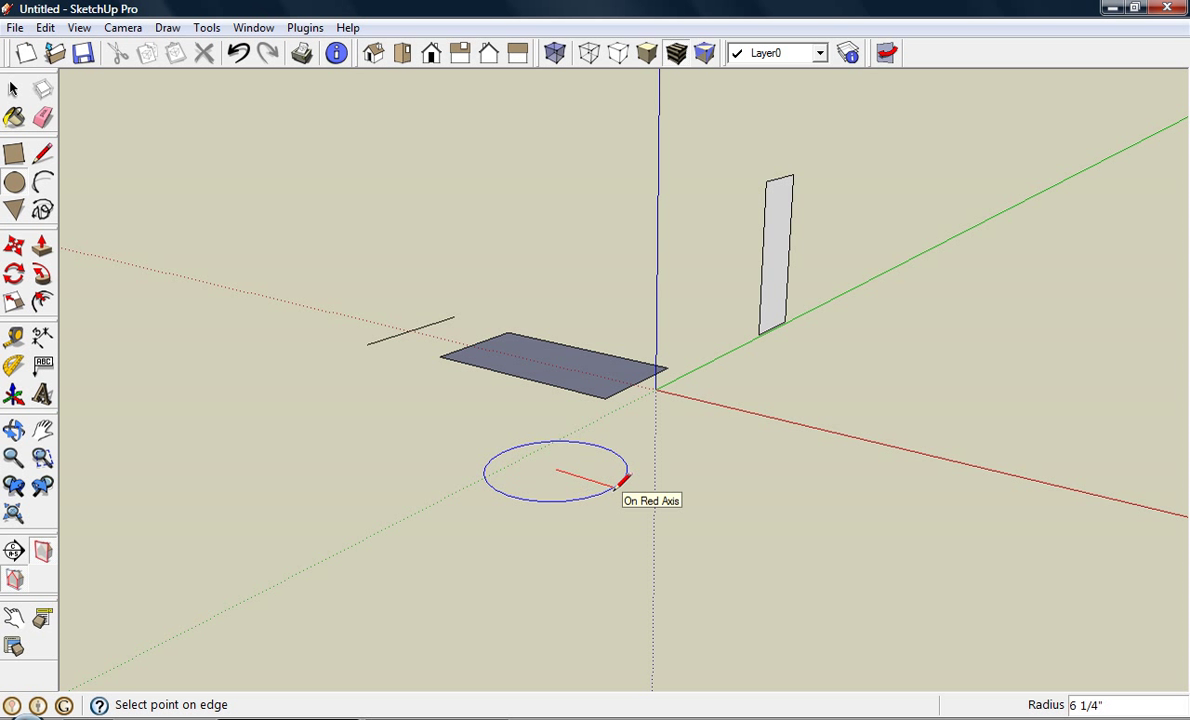
left_click(615, 488)
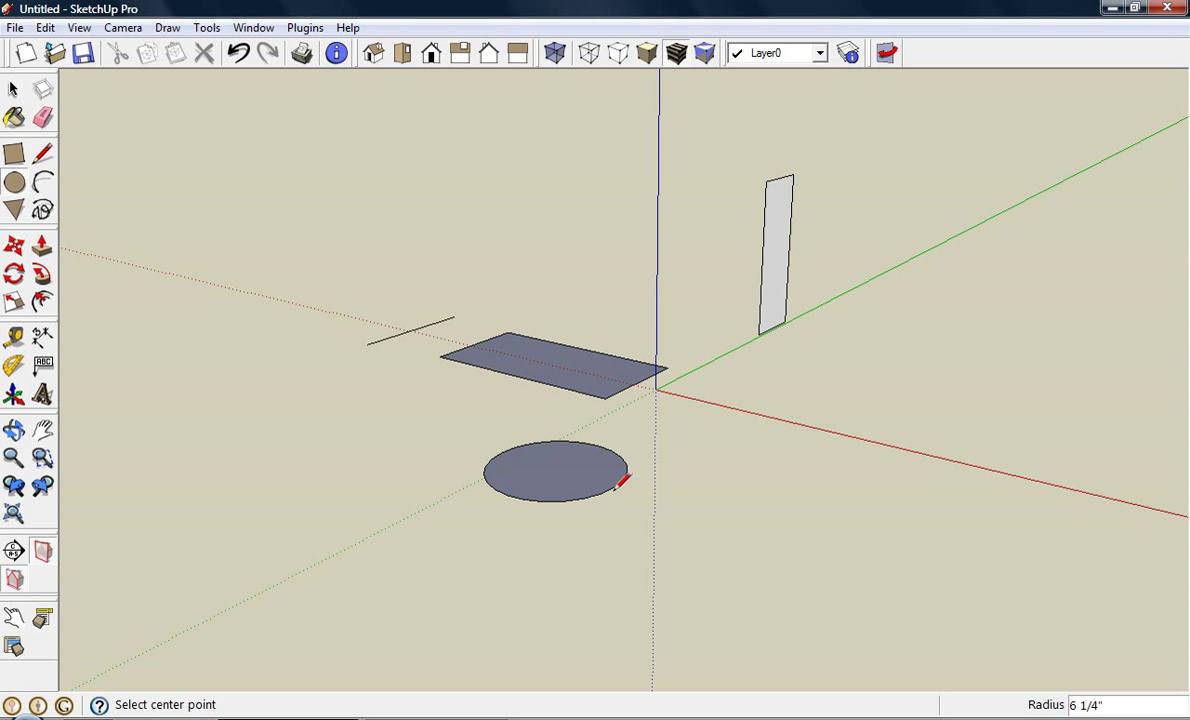
type("9")
key("Return")
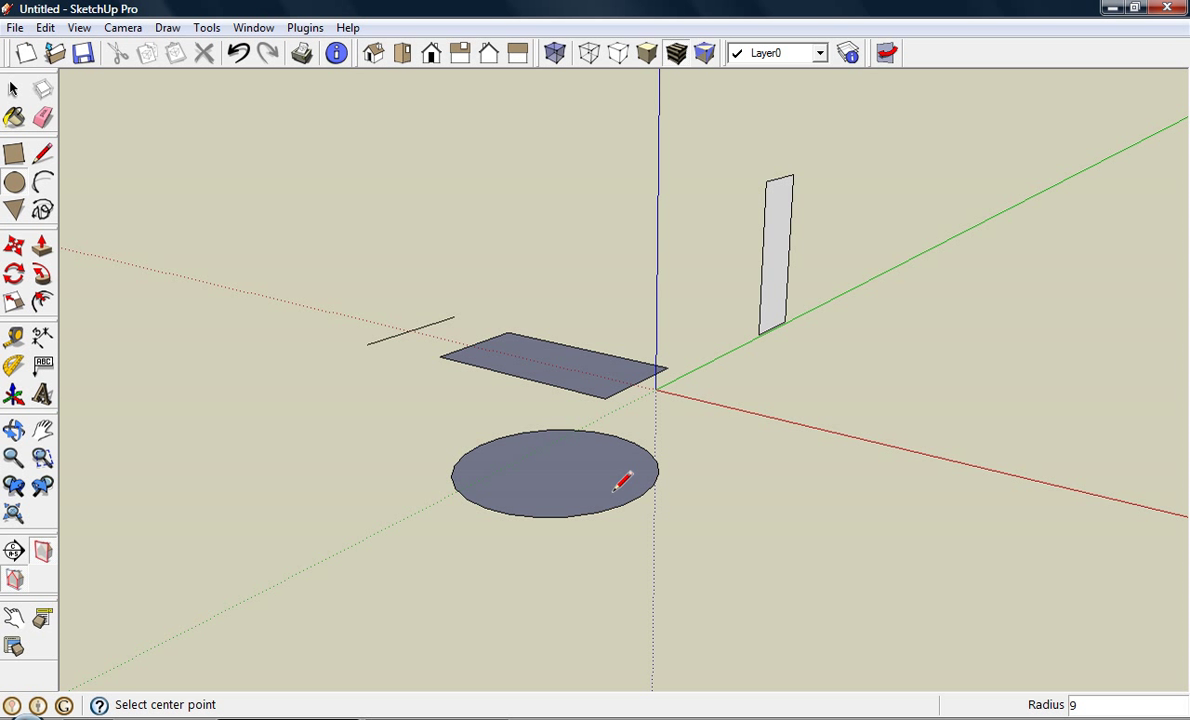
Step: Draw an upright half-circle arc in front of the red axis, with a chord of about 12 inches parallel to it and a 6-inch bulge
left_click(43, 182)
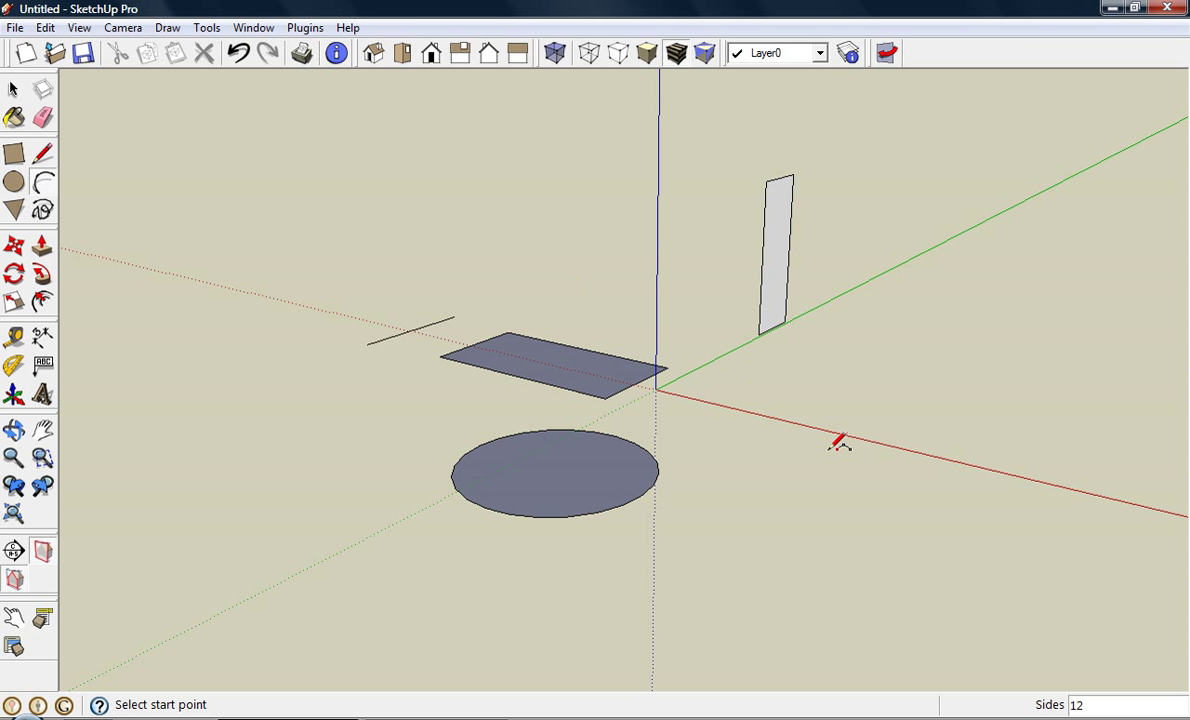
left_click(801, 465)
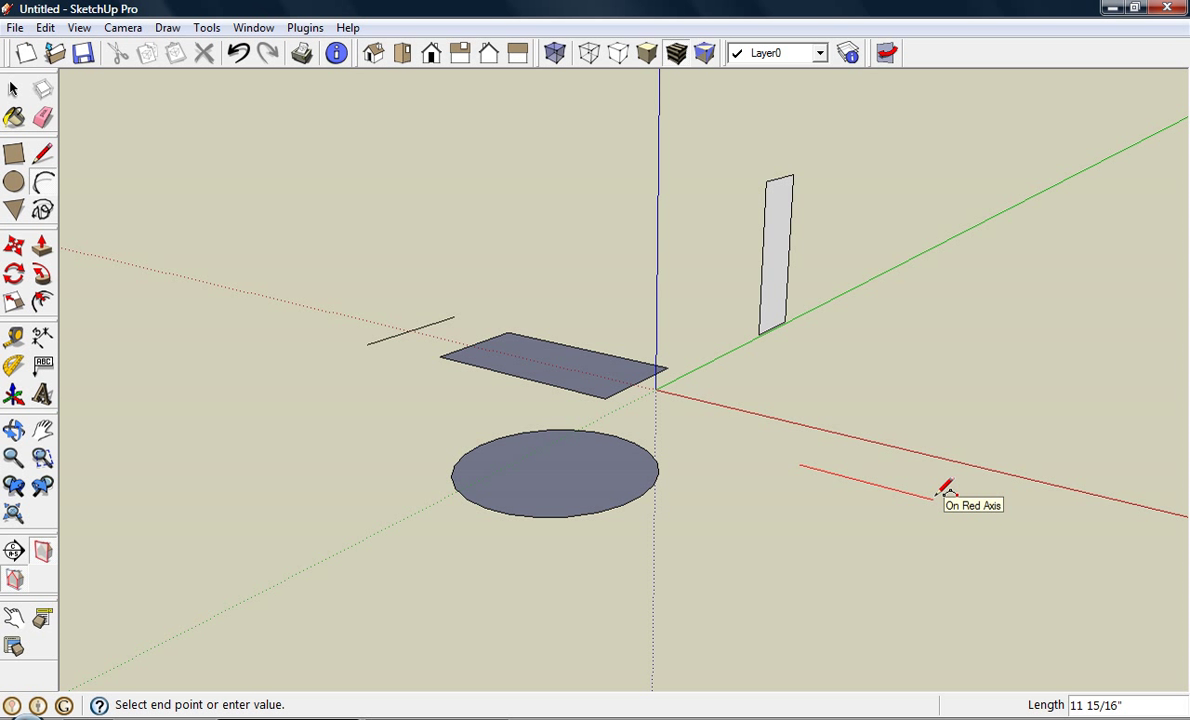
left_click(935, 497)
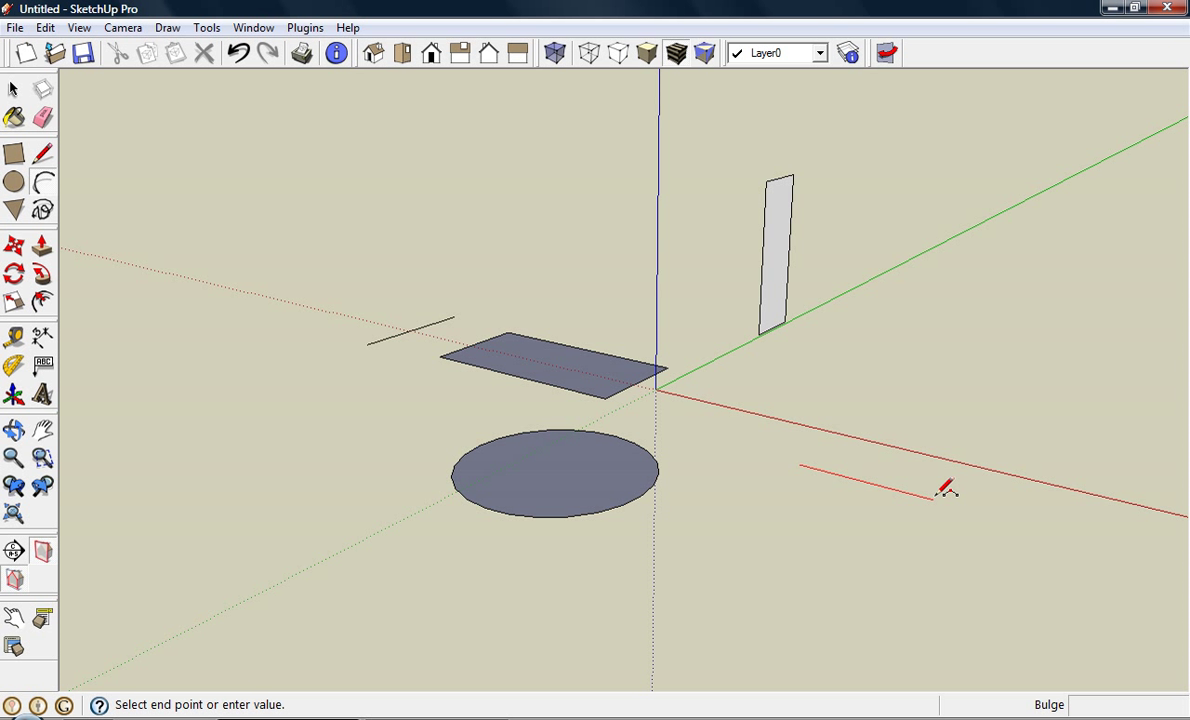
left_click(934, 496)
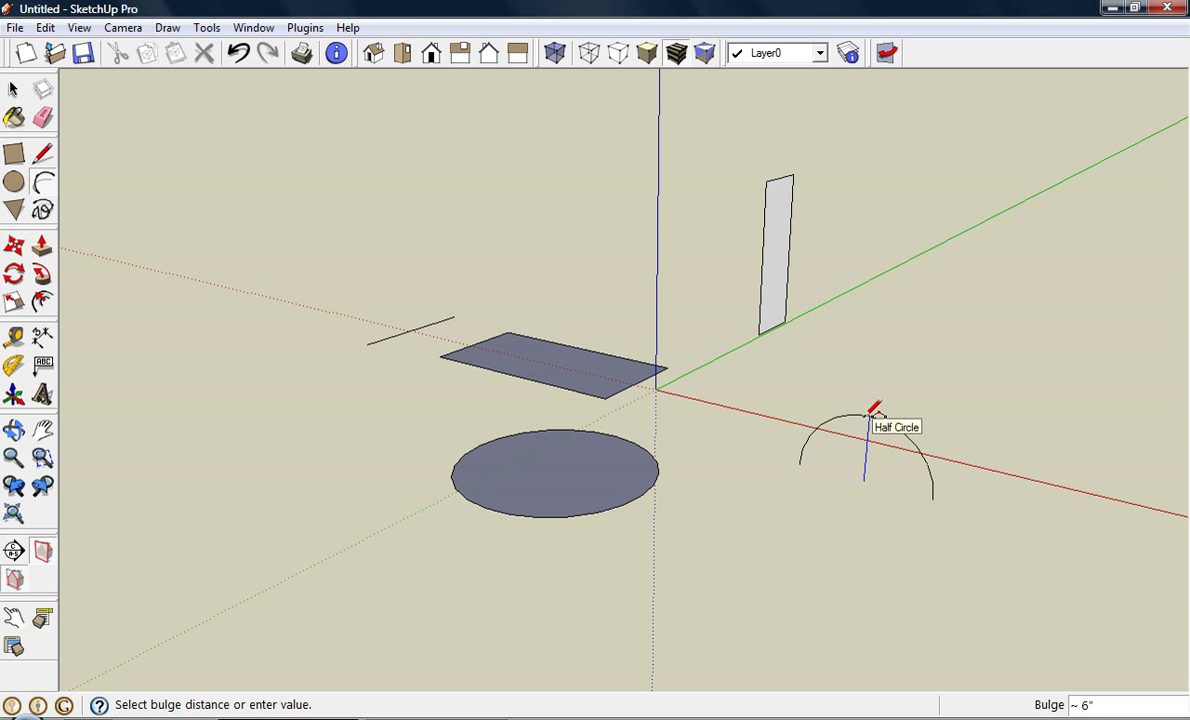
left_click(873, 408)
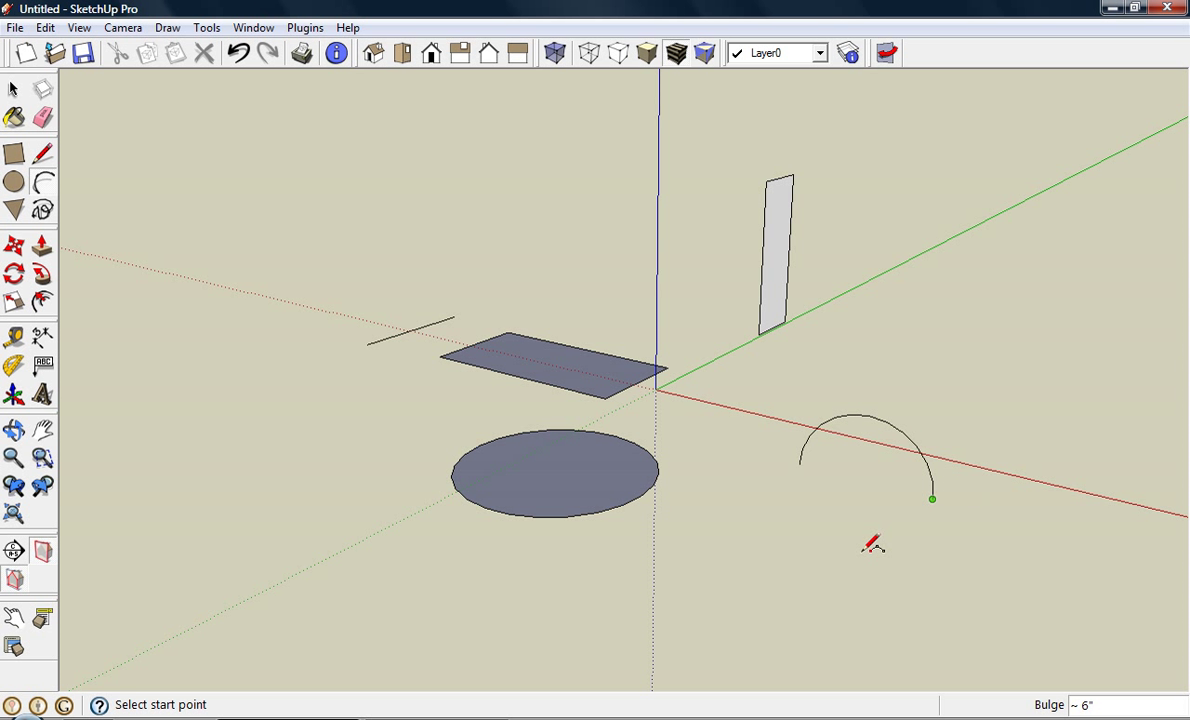
Step: In top view, draw a square with dimensions 3,3 inches in the empty area between the positive red and green axes
middle_click_drag(712, 546, 850, 560)
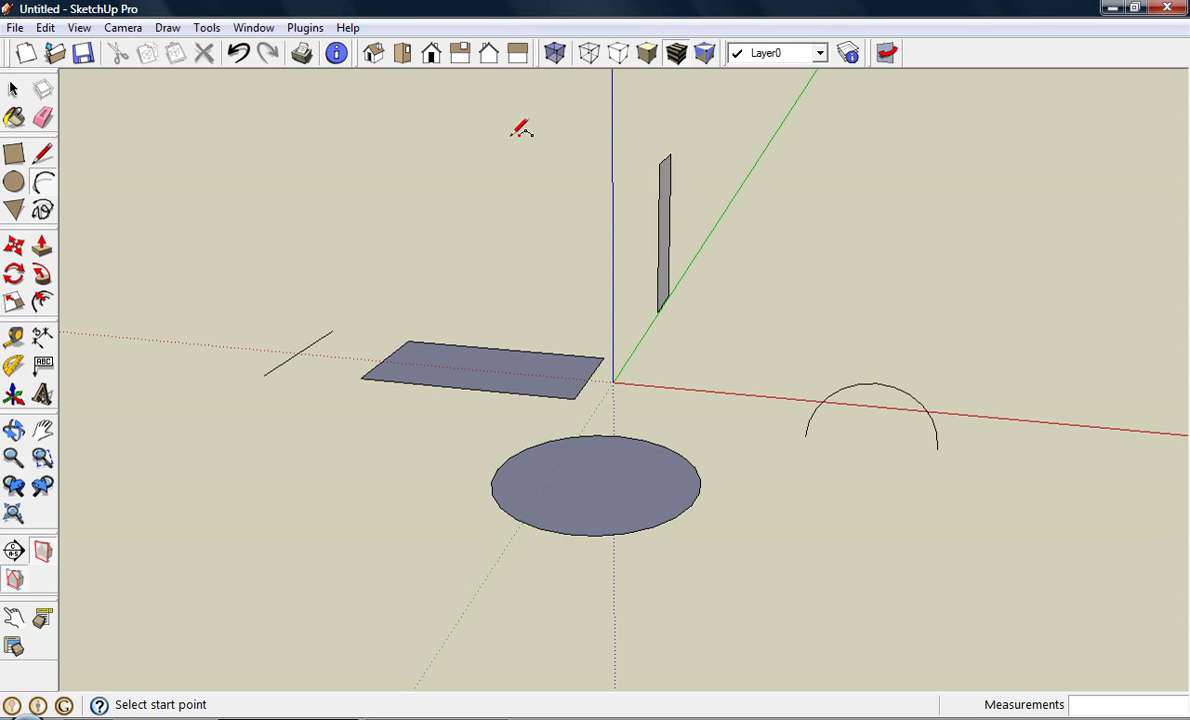
left_click(402, 53)
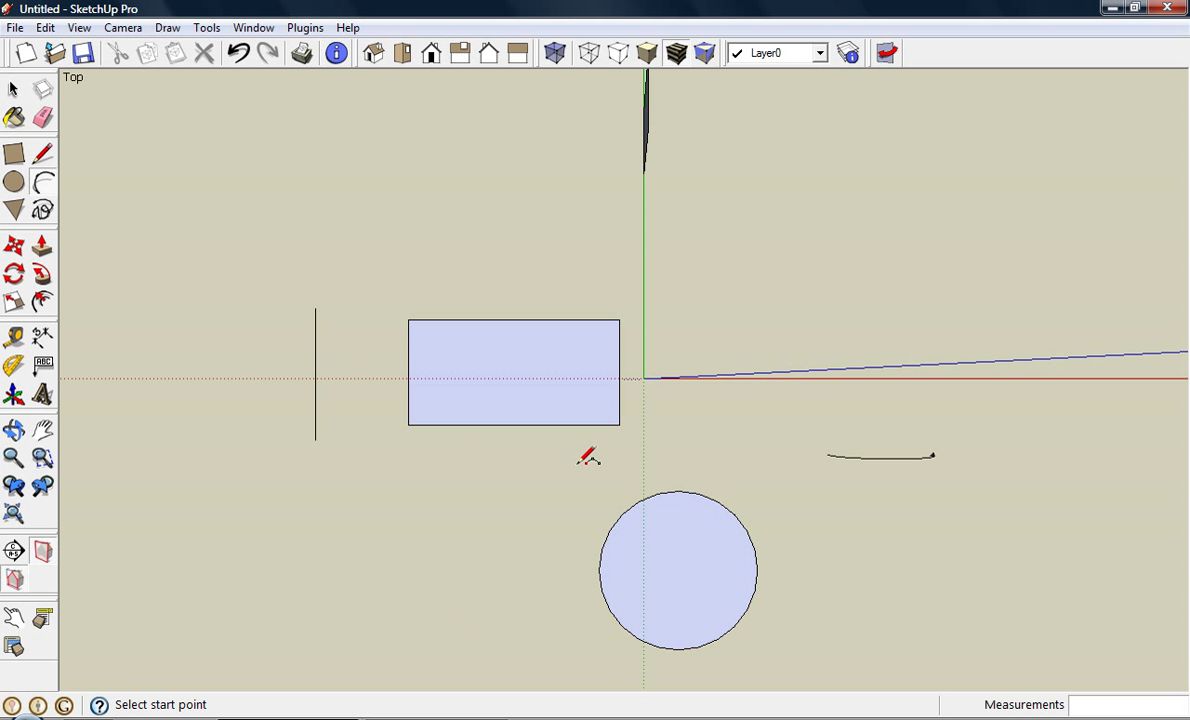
scroll(459, 470, "down", 2)
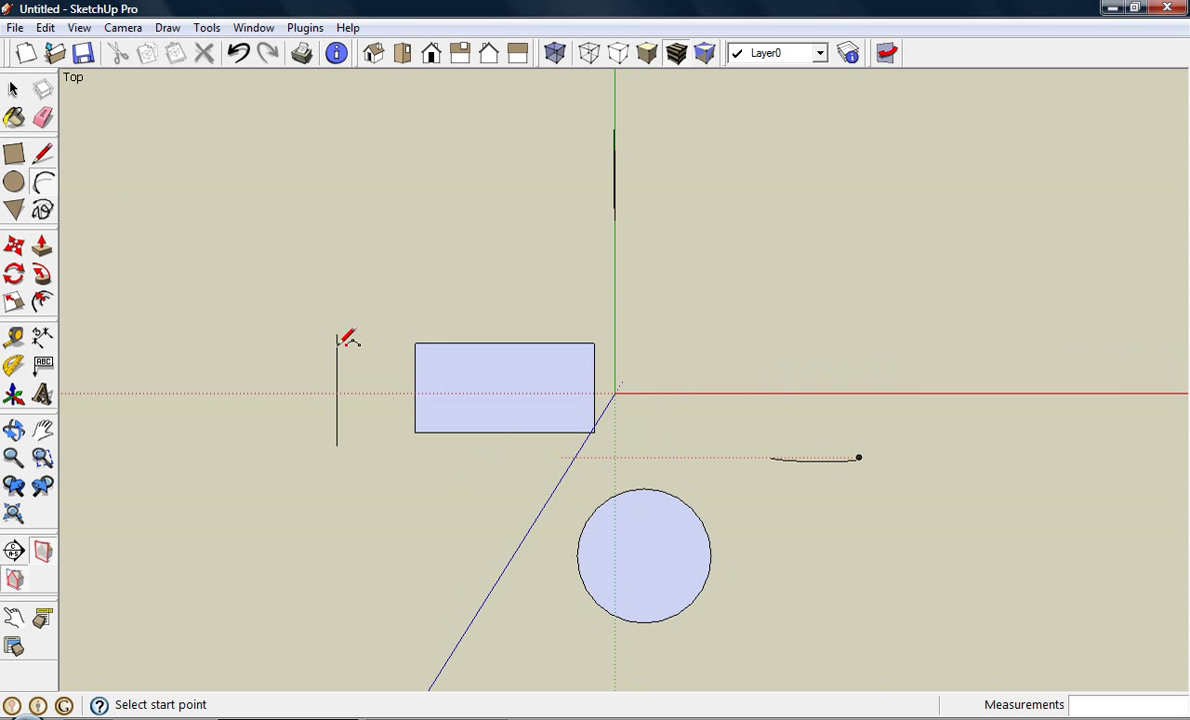
left_click(14, 153)
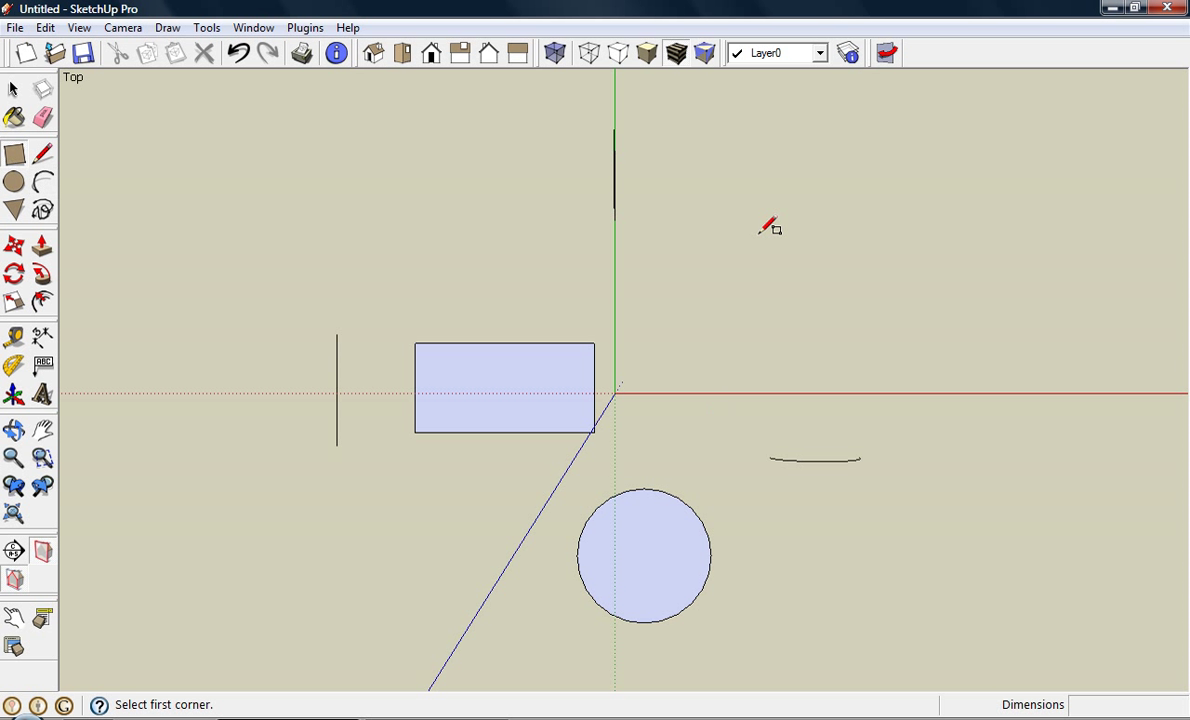
left_click(758, 235)
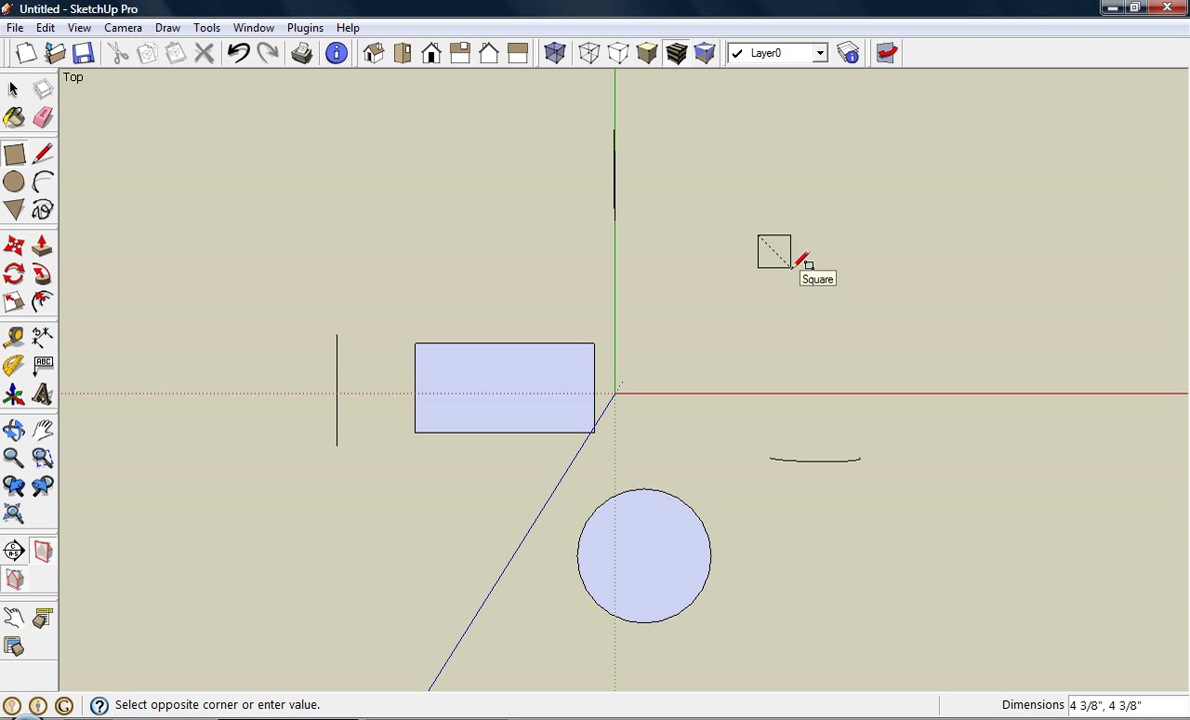
type("3,3")
key("Return")
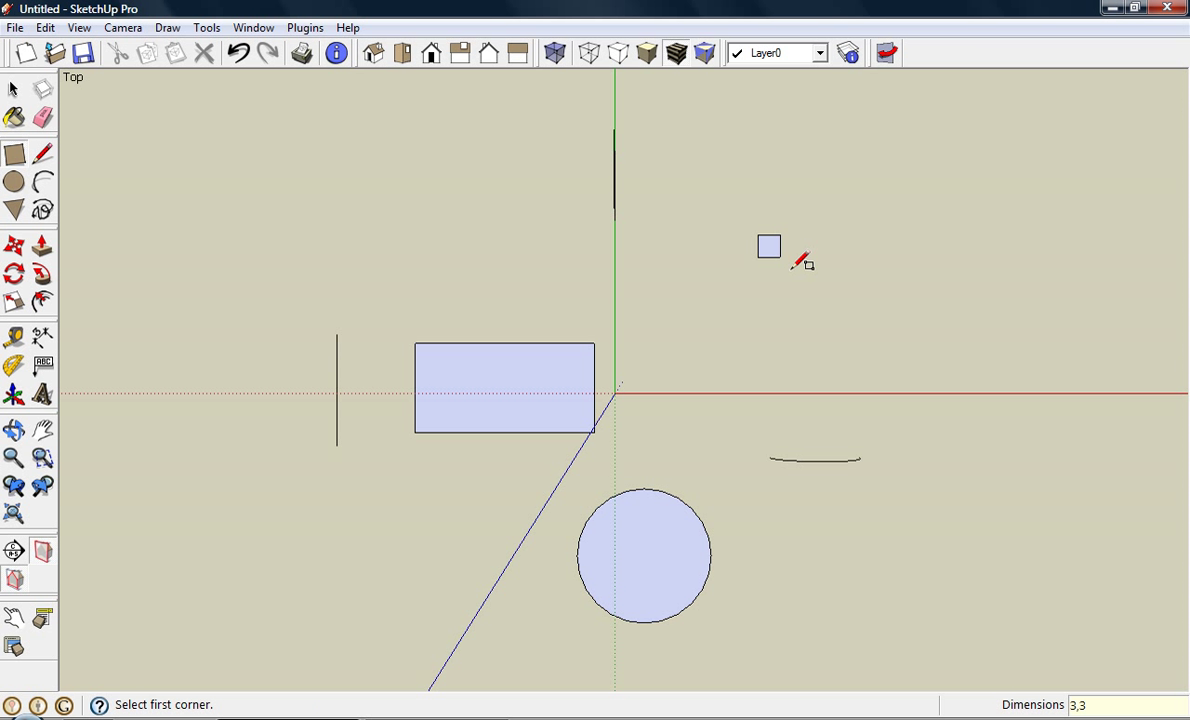
Step: Divide the 3-inch square into four equal faces with two lines joining the midpoints of its opposite edges
scroll(775, 232, "up", 2)
scroll(782, 233, "up", 5)
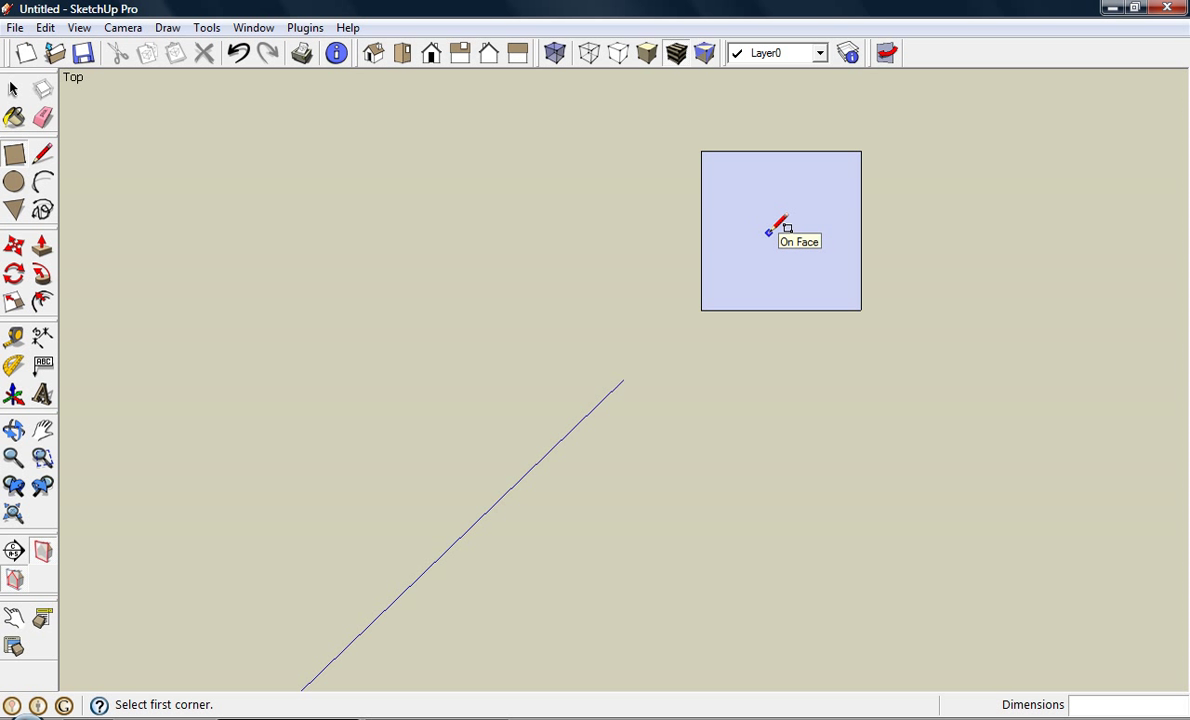
key("l")
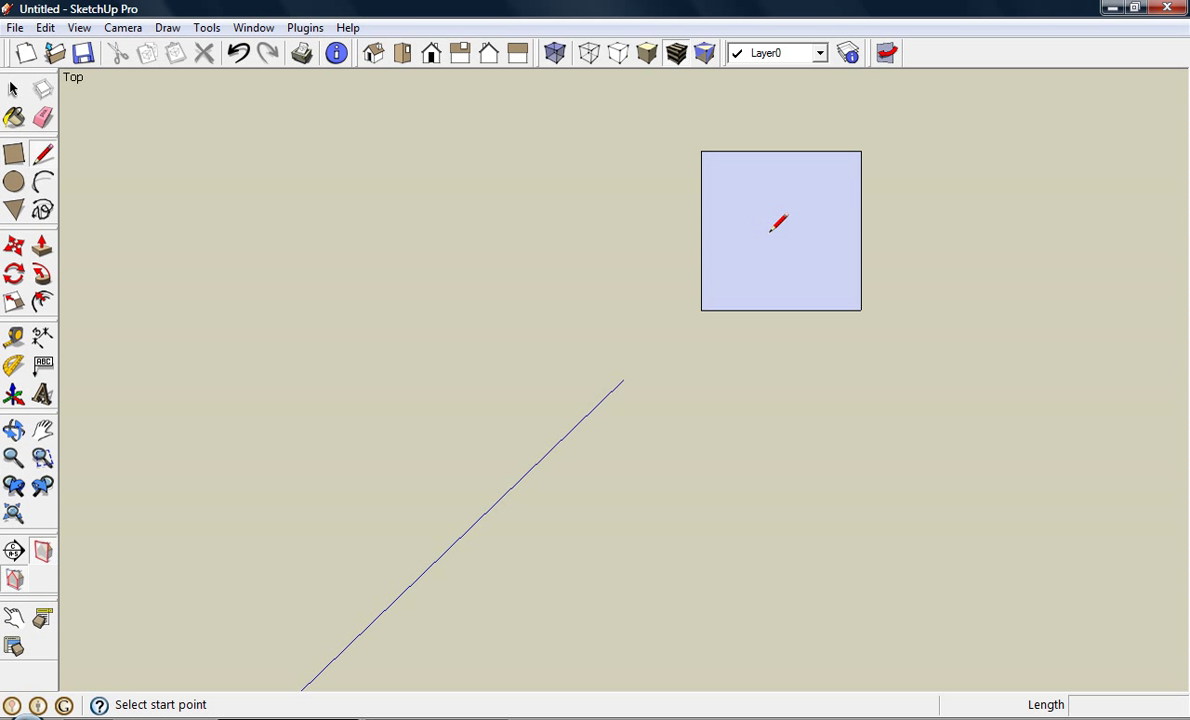
left_click(781, 151)
left_click(781, 310)
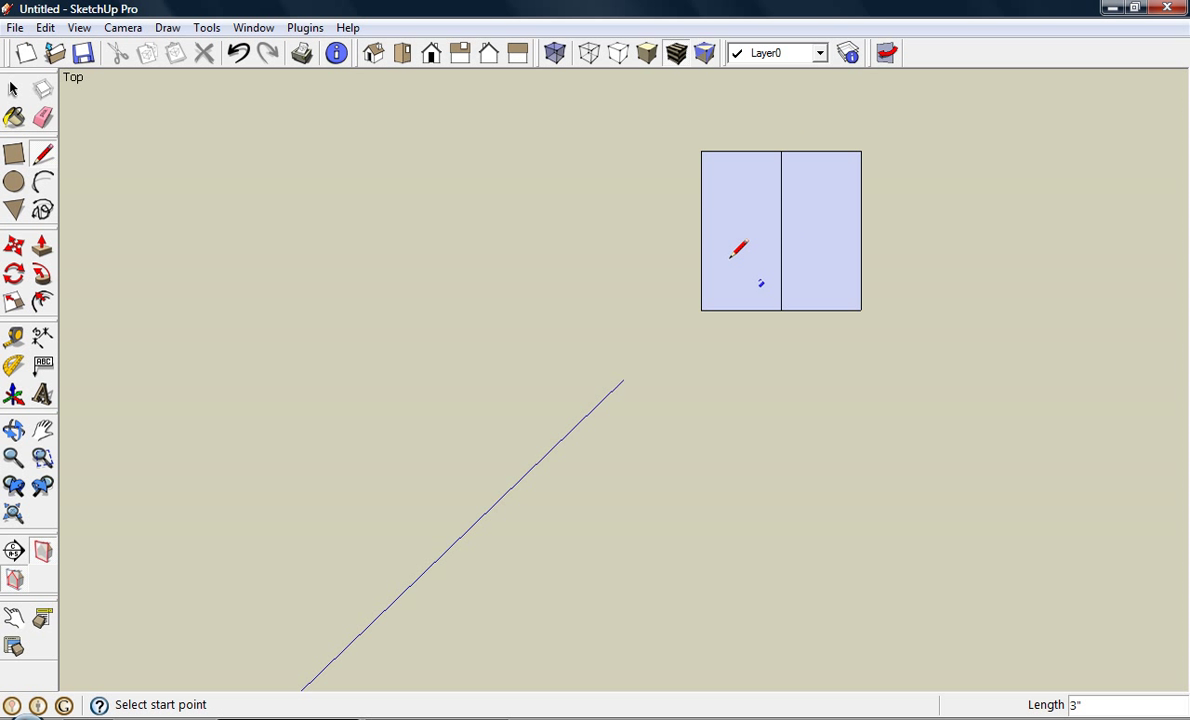
left_click(701, 229)
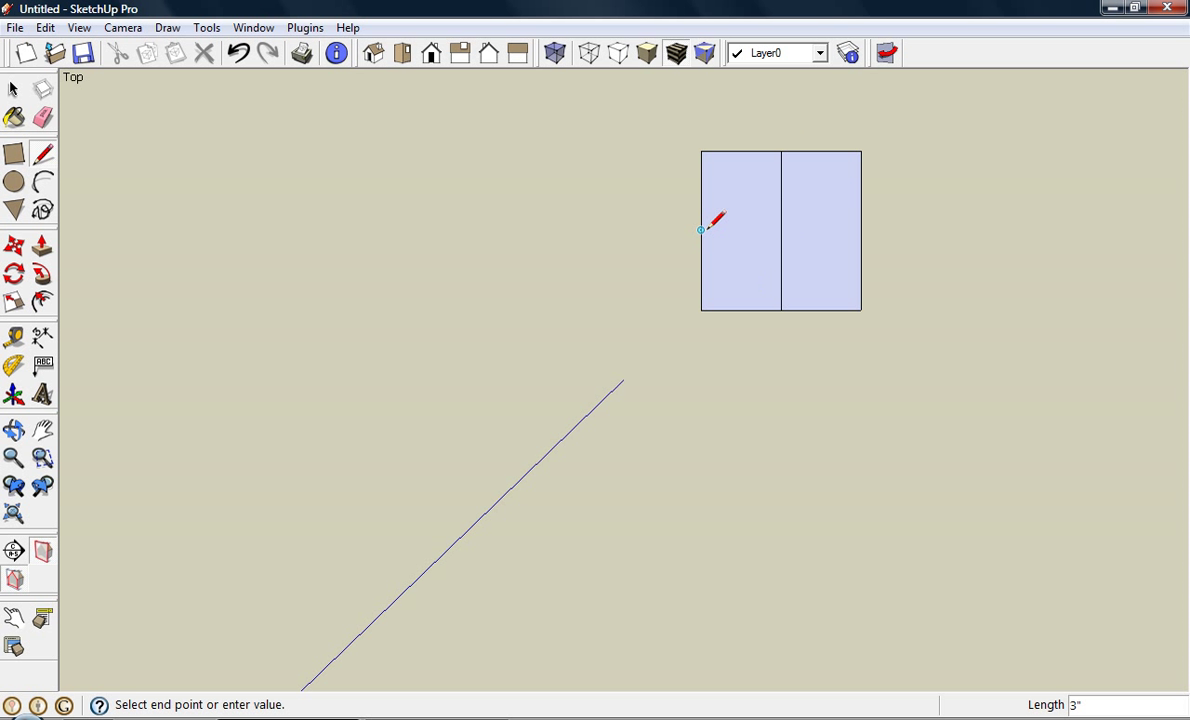
left_click(861, 230)
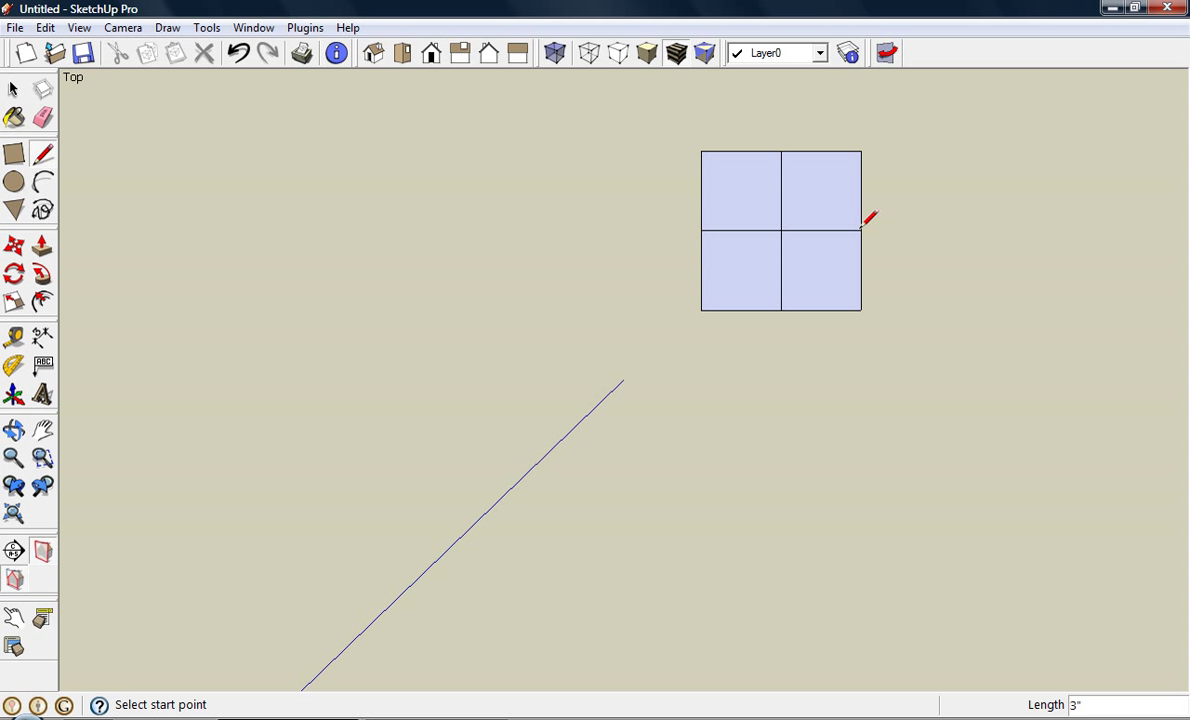
Step: Select each of the square's four faces in turn to check that they are separate
key("space")
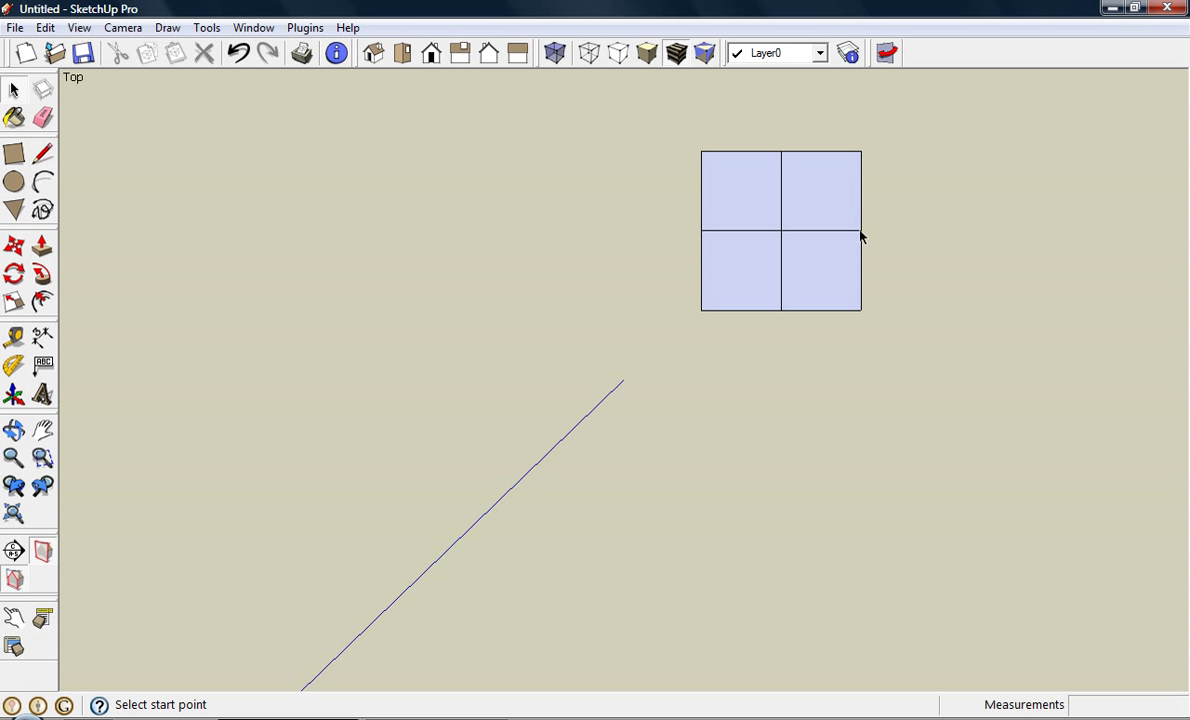
left_click(812, 202)
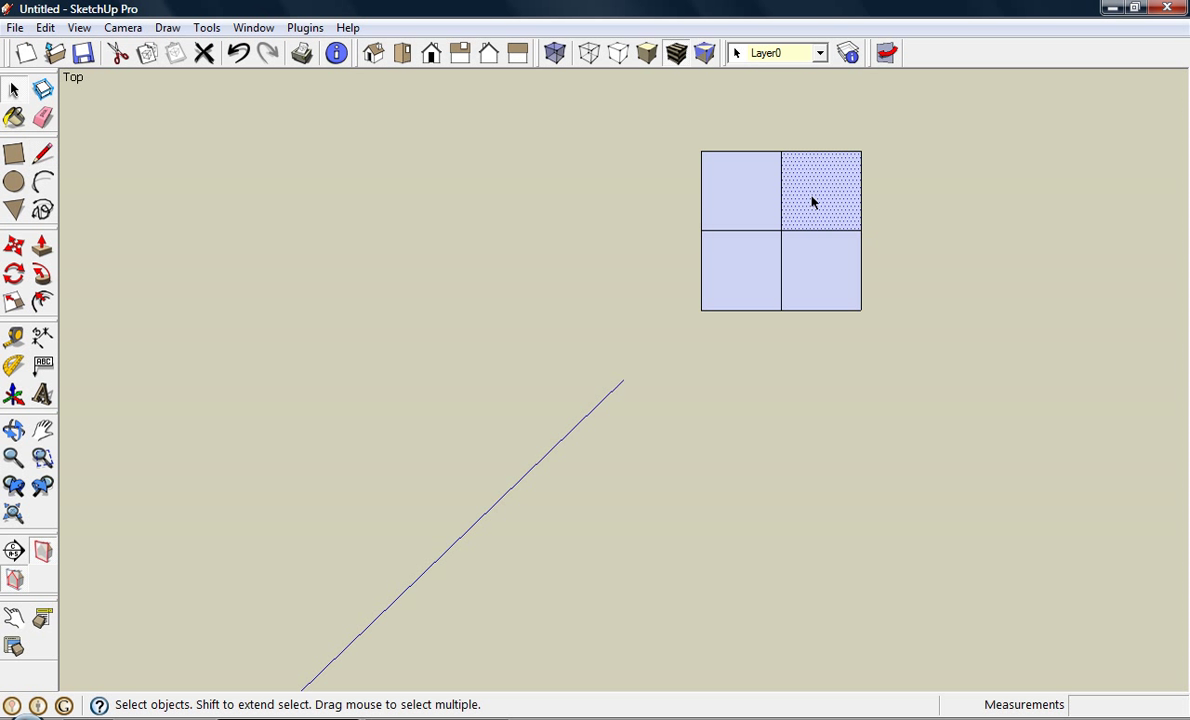
left_click(812, 272)
left_click(752, 276)
left_click(748, 199)
Step: Draw two lines across the square, parallel to the red axis, through the midpoints of its upper and lower half side edges
key("l")
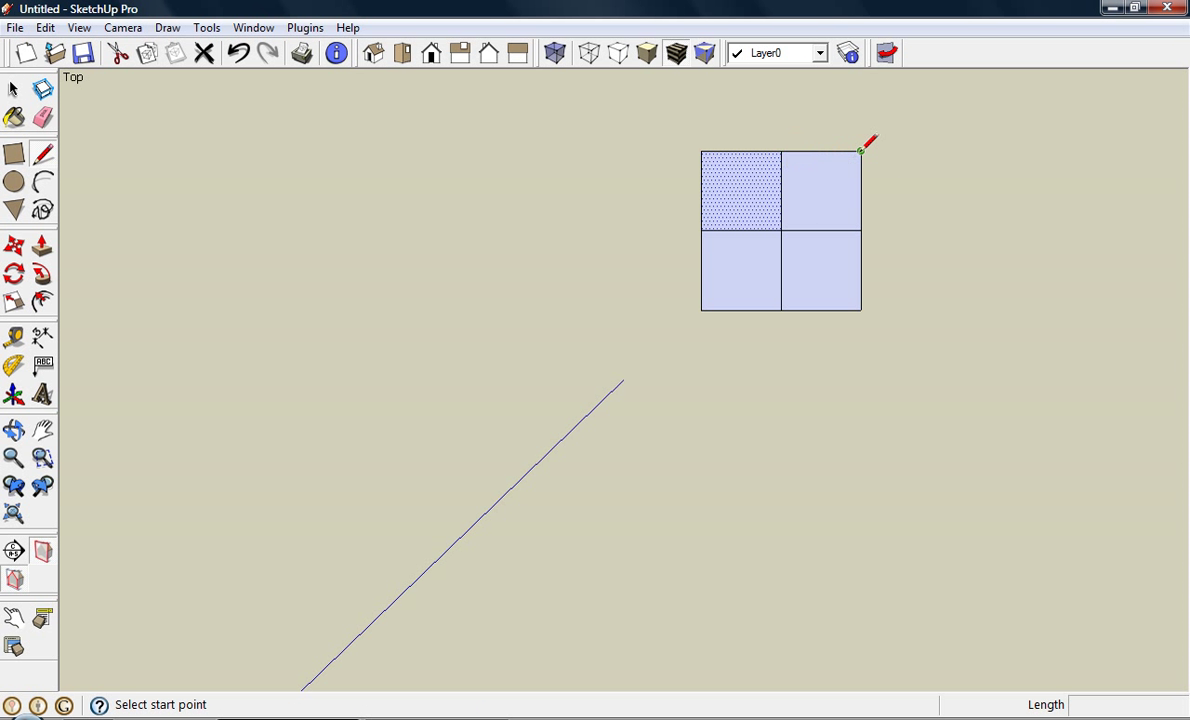
left_click(861, 190)
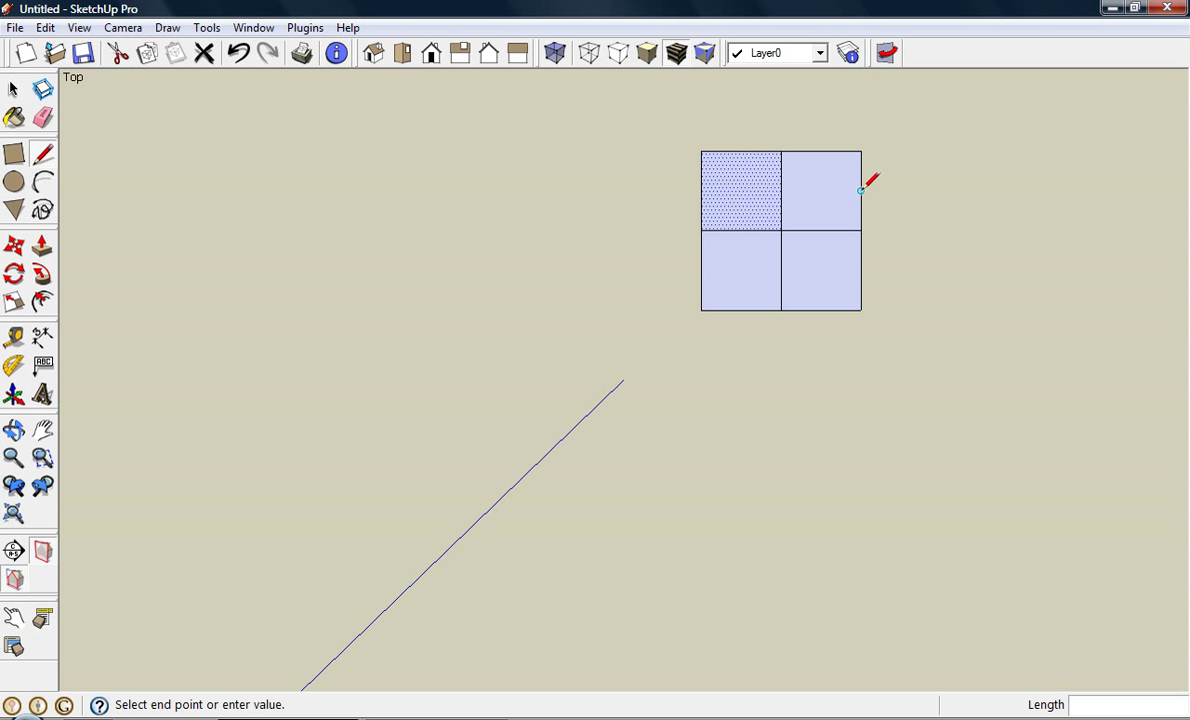
left_click(701, 190)
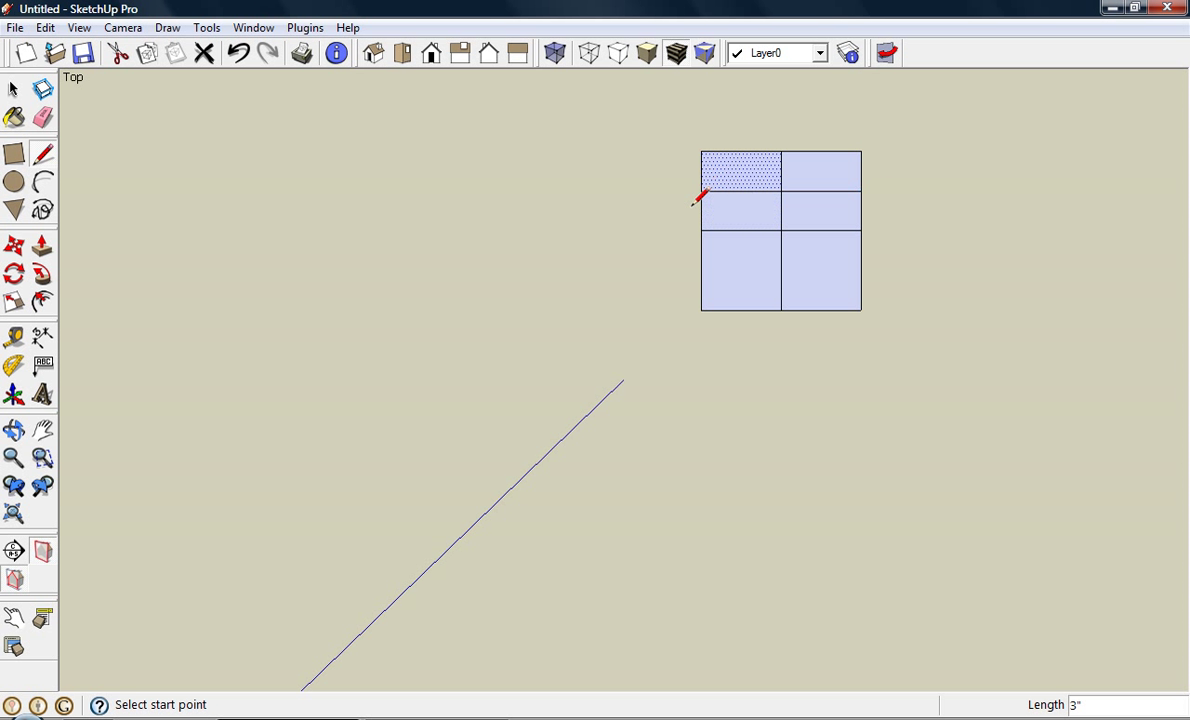
left_click(701, 270)
left_click(861, 270)
Step: Draw two circles of 3/4 inch radius on the square's vertical centre line, centred on its upper and lower quarter lines
key("c")
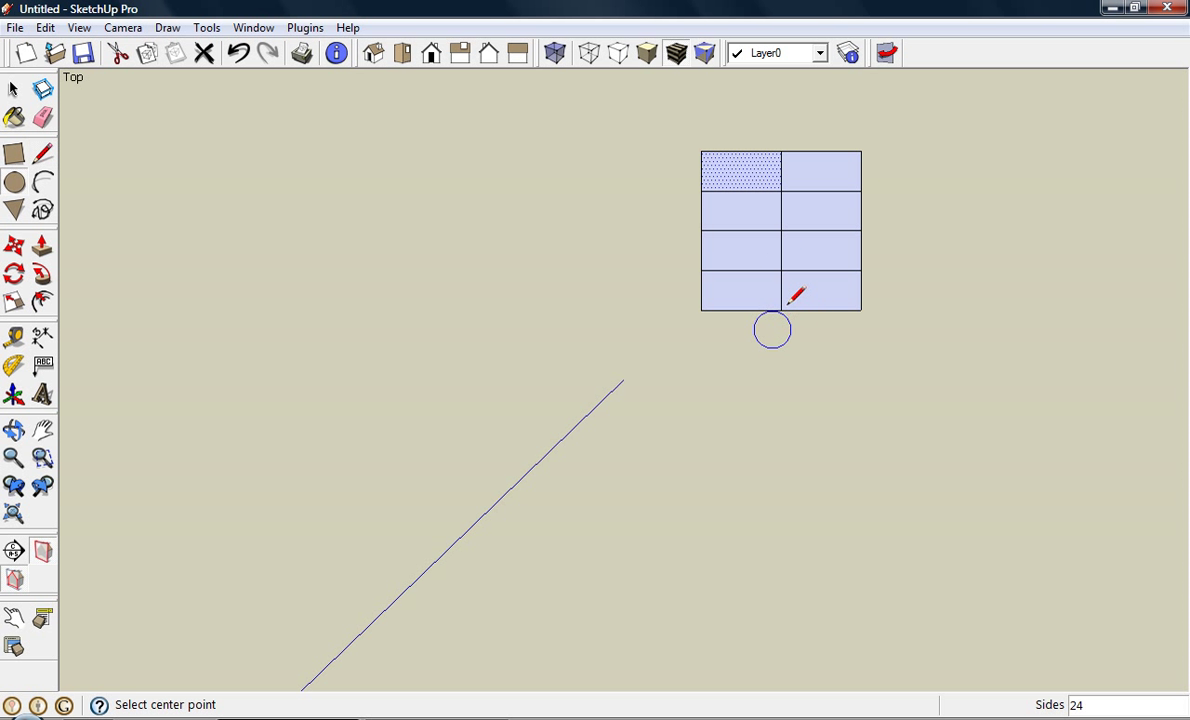
left_click(781, 190)
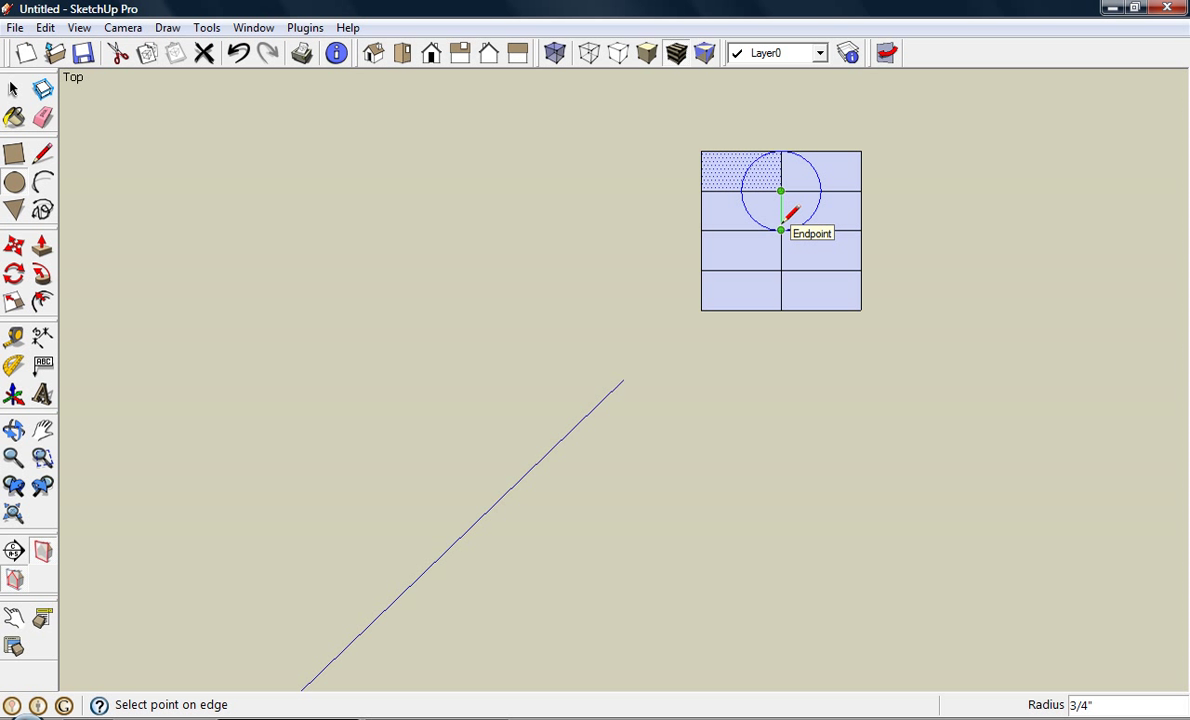
left_click(782, 222)
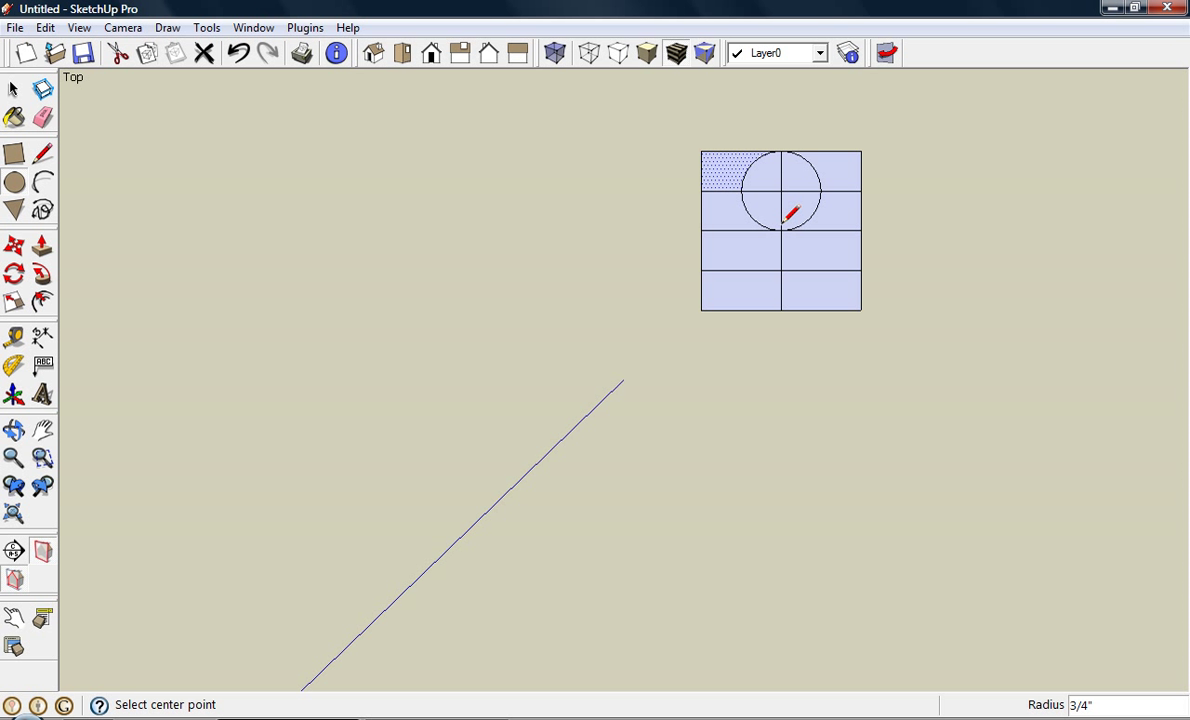
left_click(781, 270)
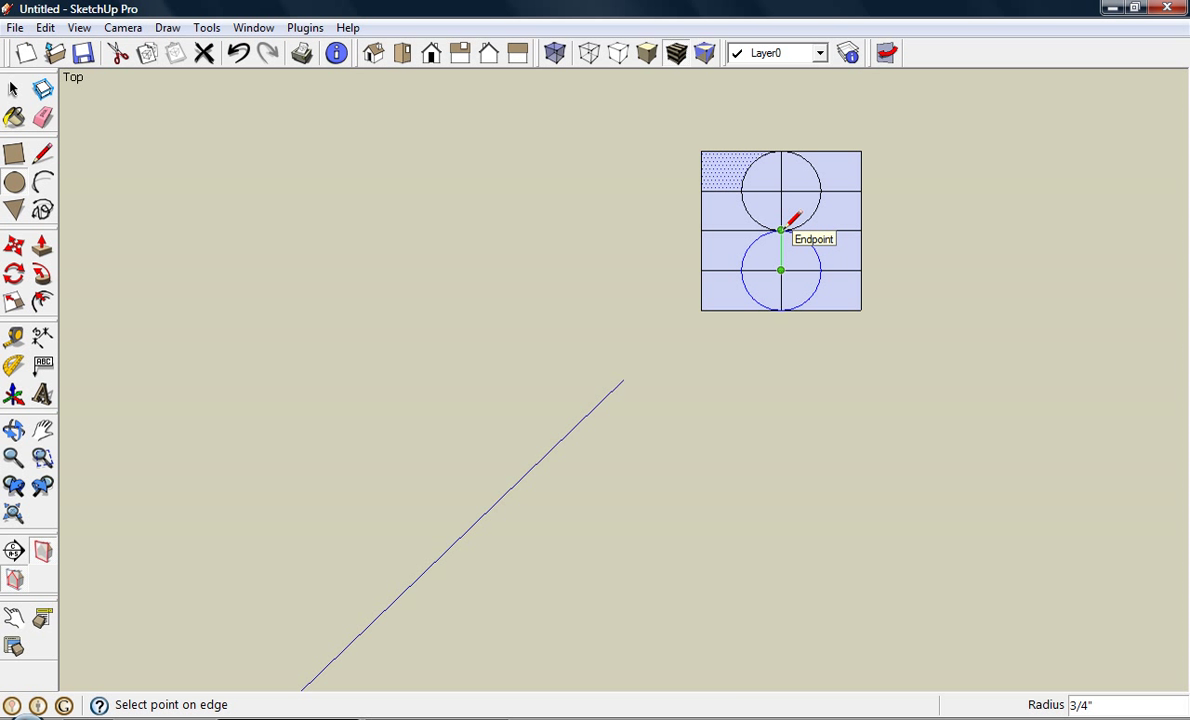
left_click(781, 230)
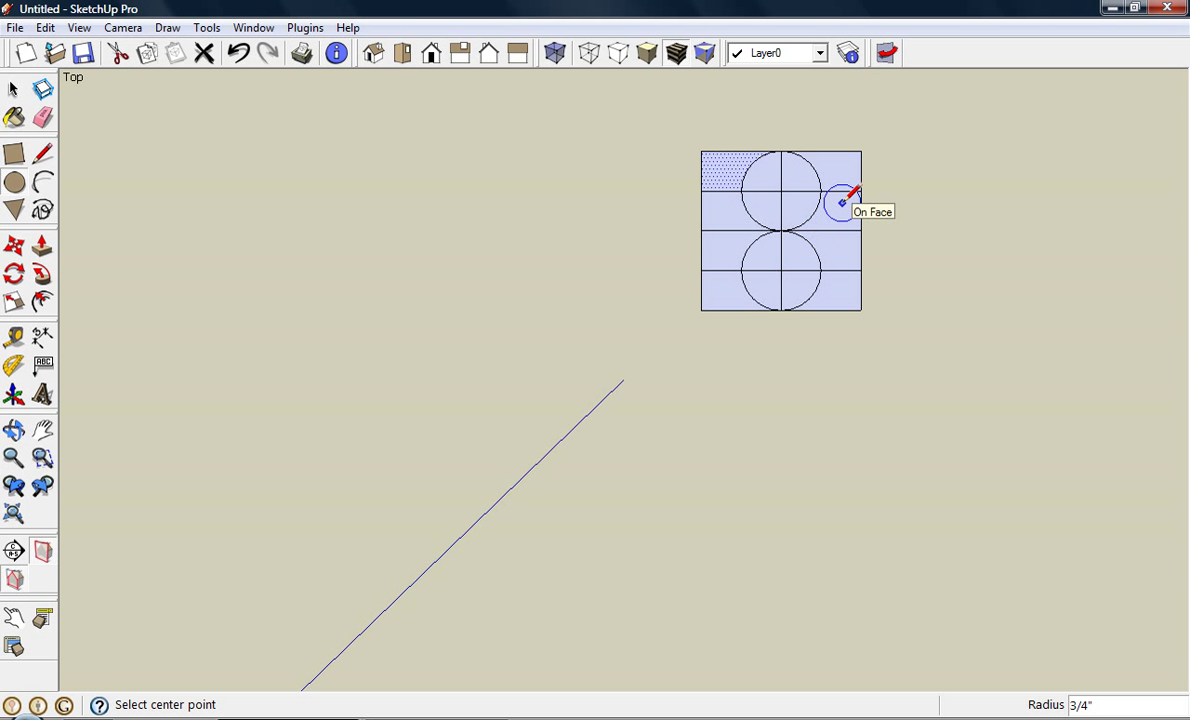
Step: Draw a 3/4 inch vertical line between the upper circle and the square's right edge, from the upper quarter line to the top edge
scroll(830, 198, "up", 1)
scroll(828, 197, "up", 1)
key("l")
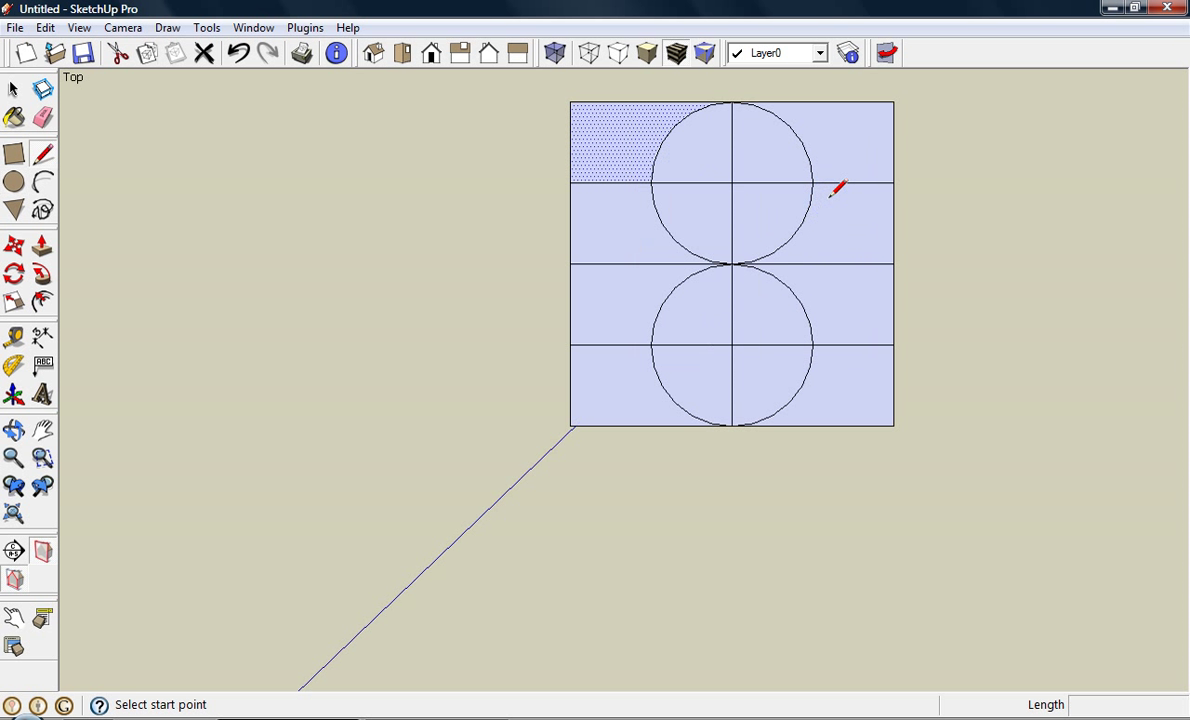
left_click(853, 182)
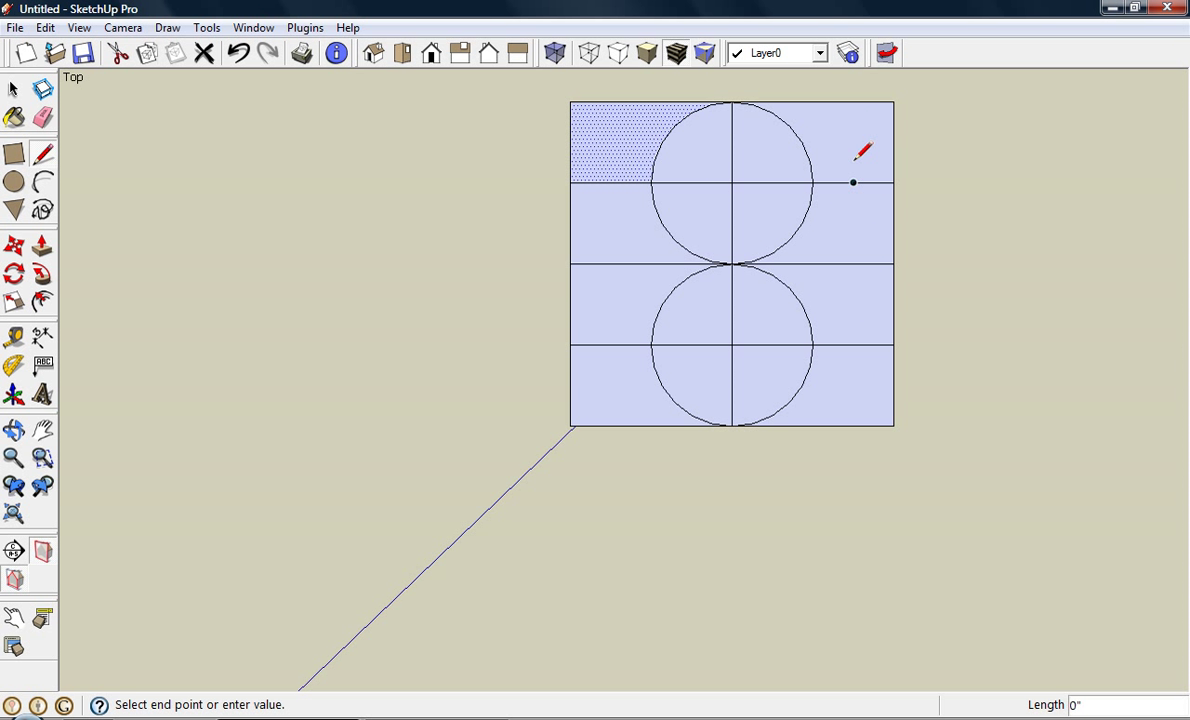
left_click(853, 102)
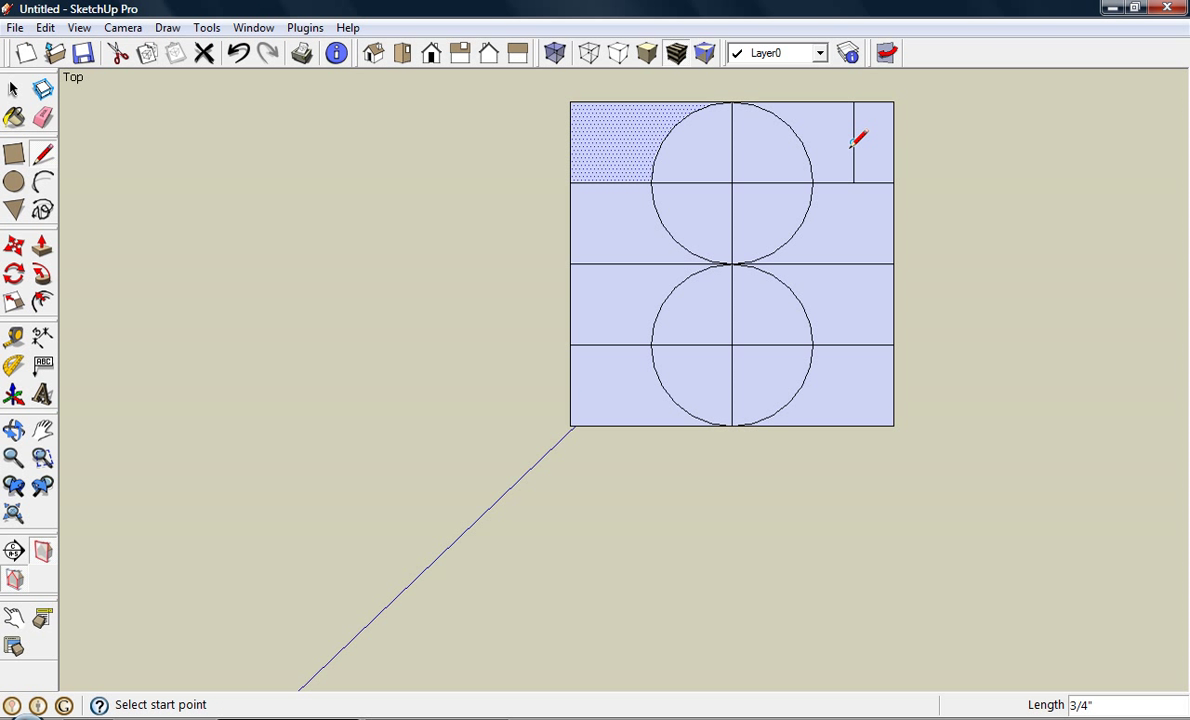
Step: Round the inner left corner between the short vertical line and the upper quarter line with a tangent arc of about 3/16 inch radius
key("a")
scroll(850, 181, "up", 3)
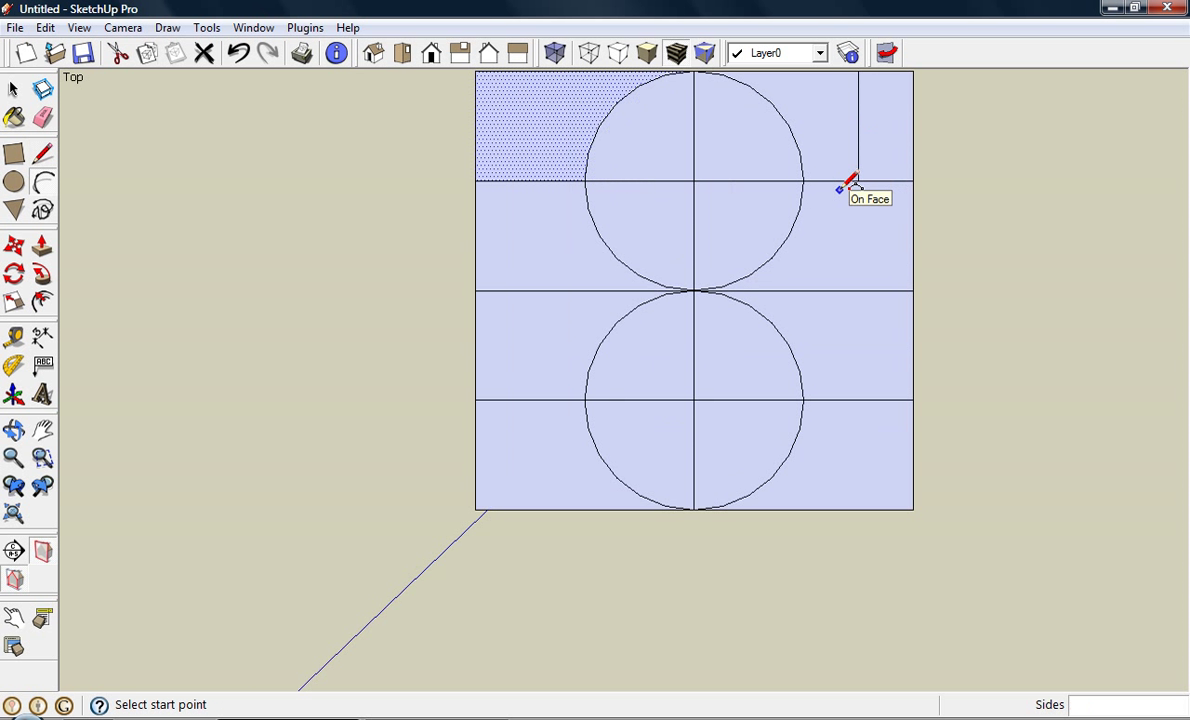
left_click(830, 179)
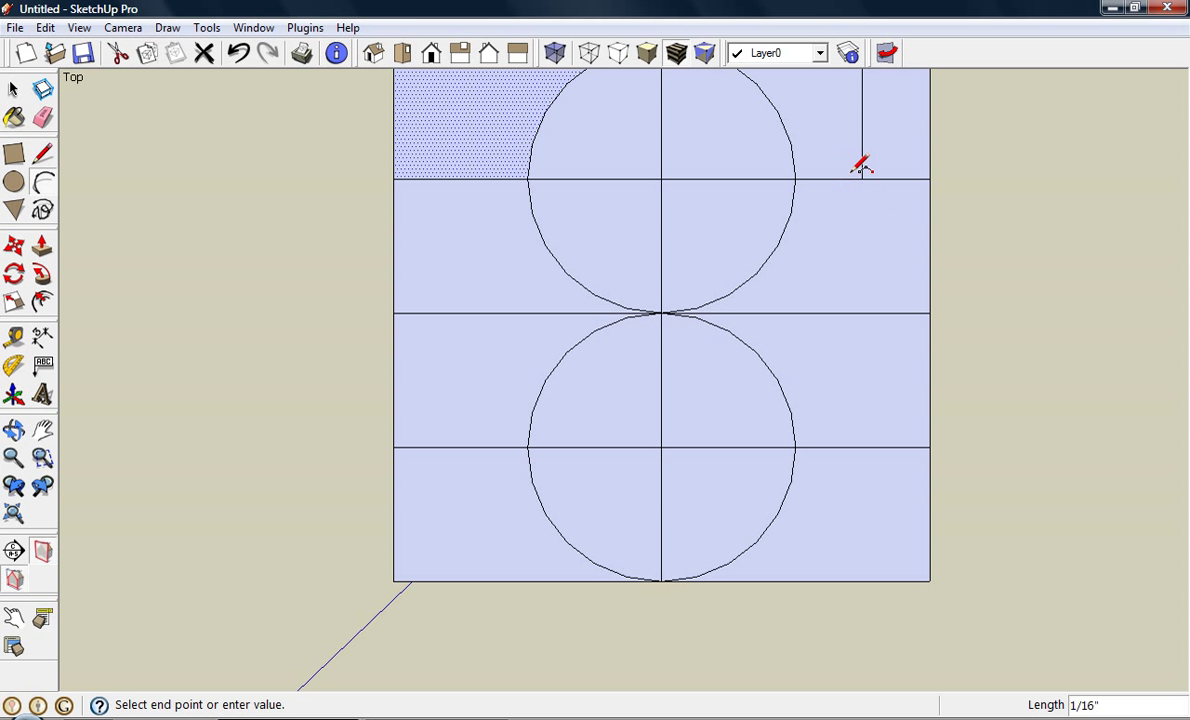
scroll(867, 164, "up", 2)
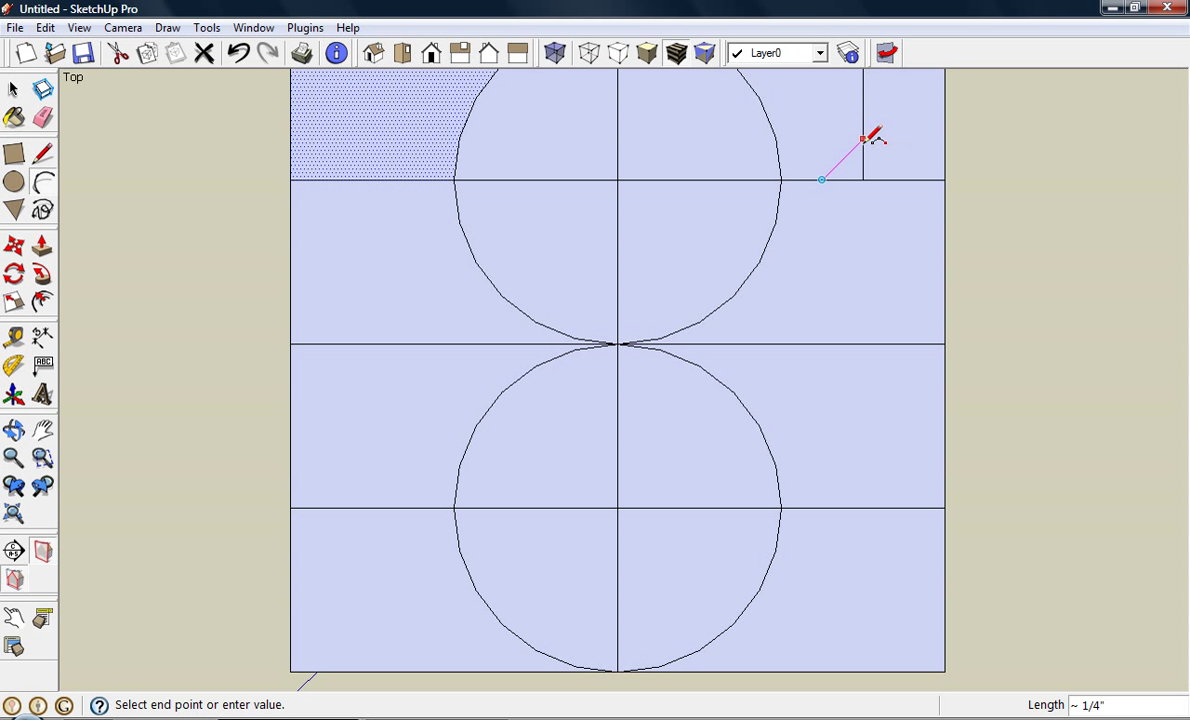
double_click(863, 139)
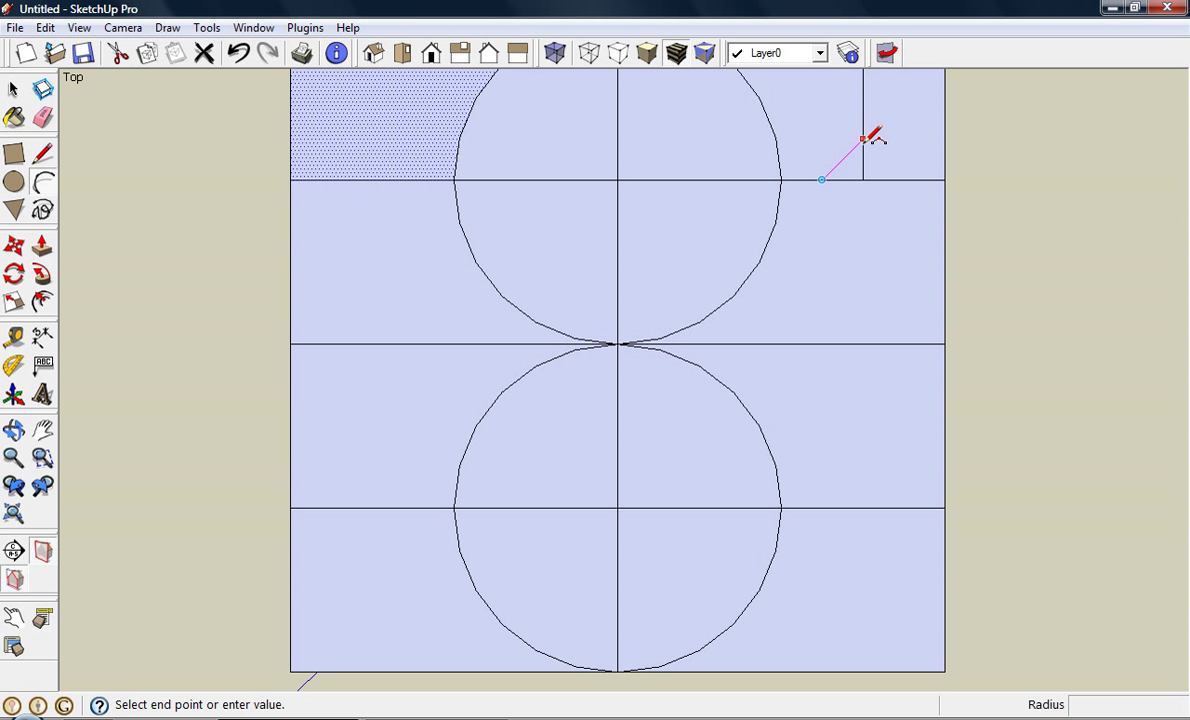
left_click(863, 139)
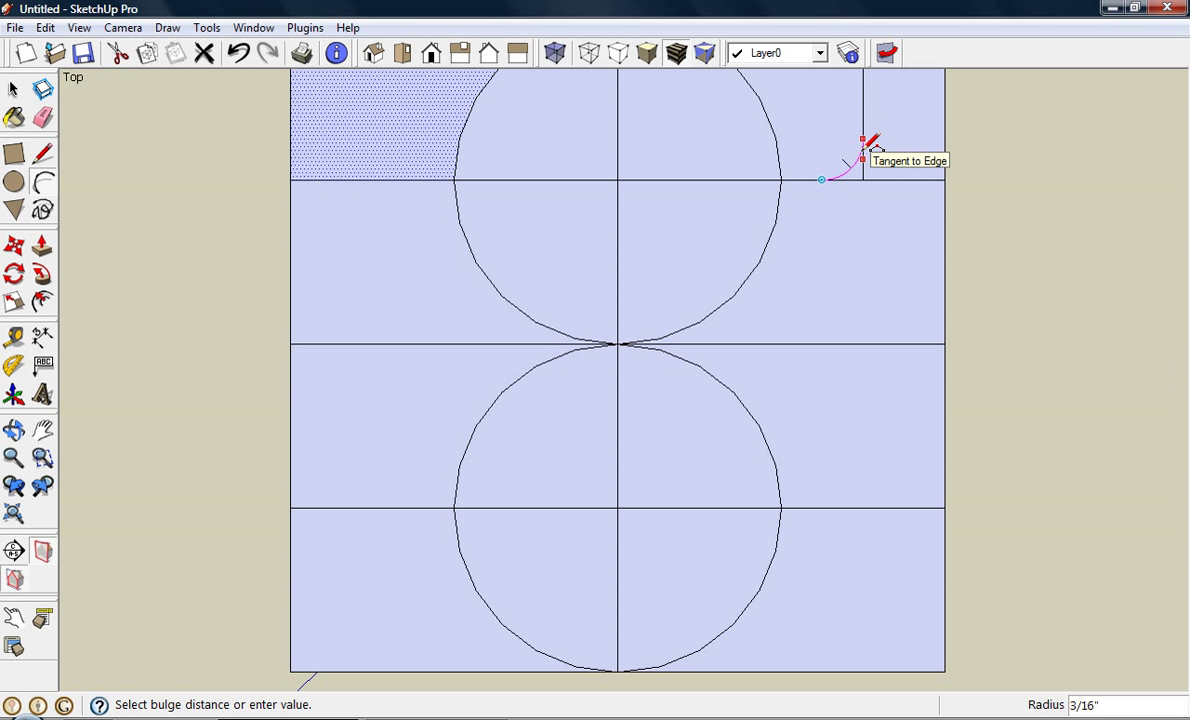
left_click(864, 150)
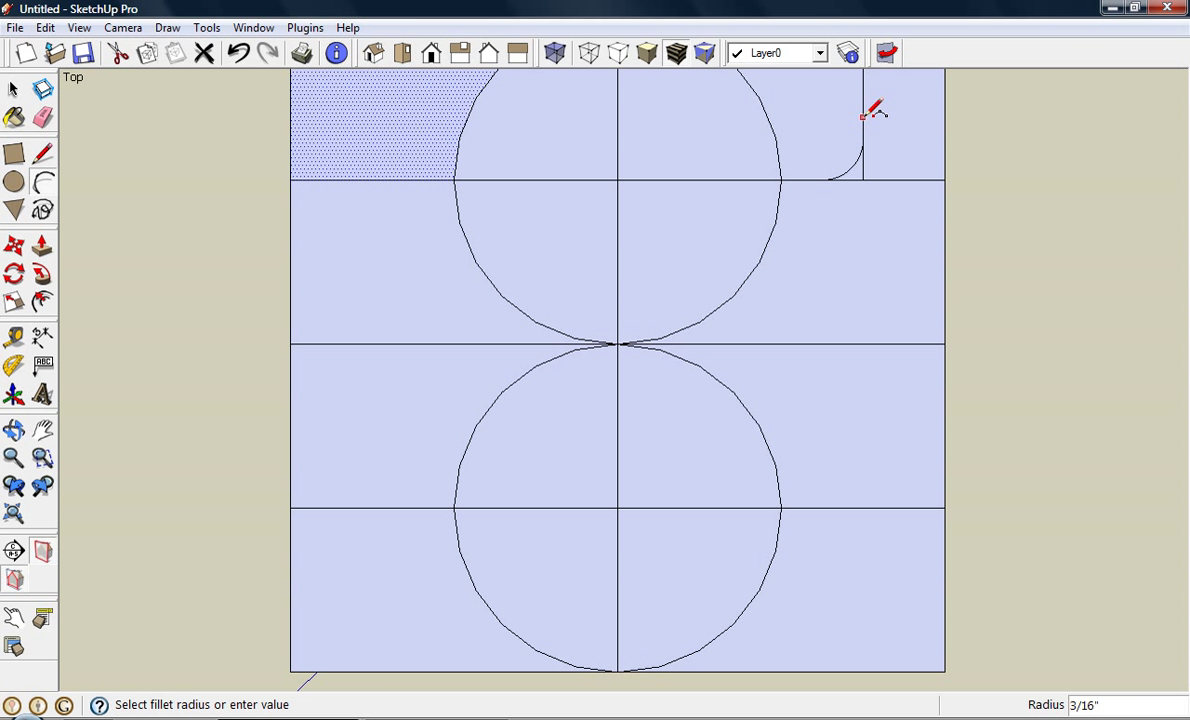
Step: Erase the edges outside the molding profile, keeping the rounded corner and the upper-left quarter arc of the lower circle as its outline
scroll(790, 145, "down", 5)
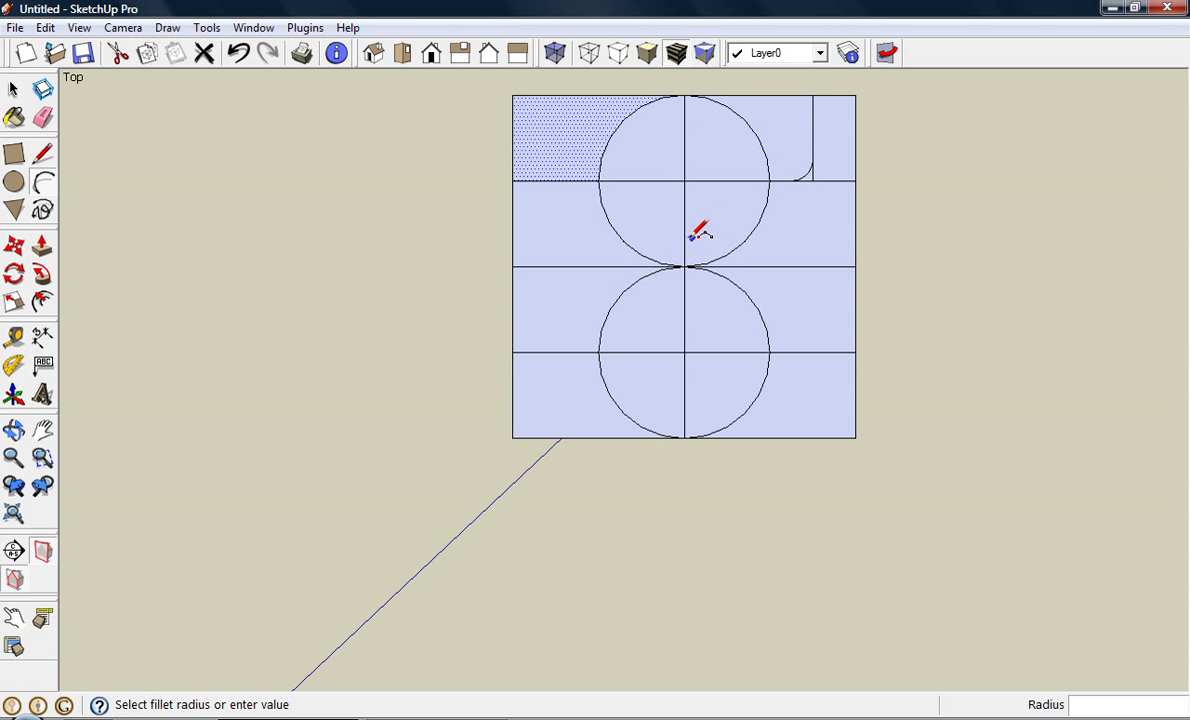
key("e")
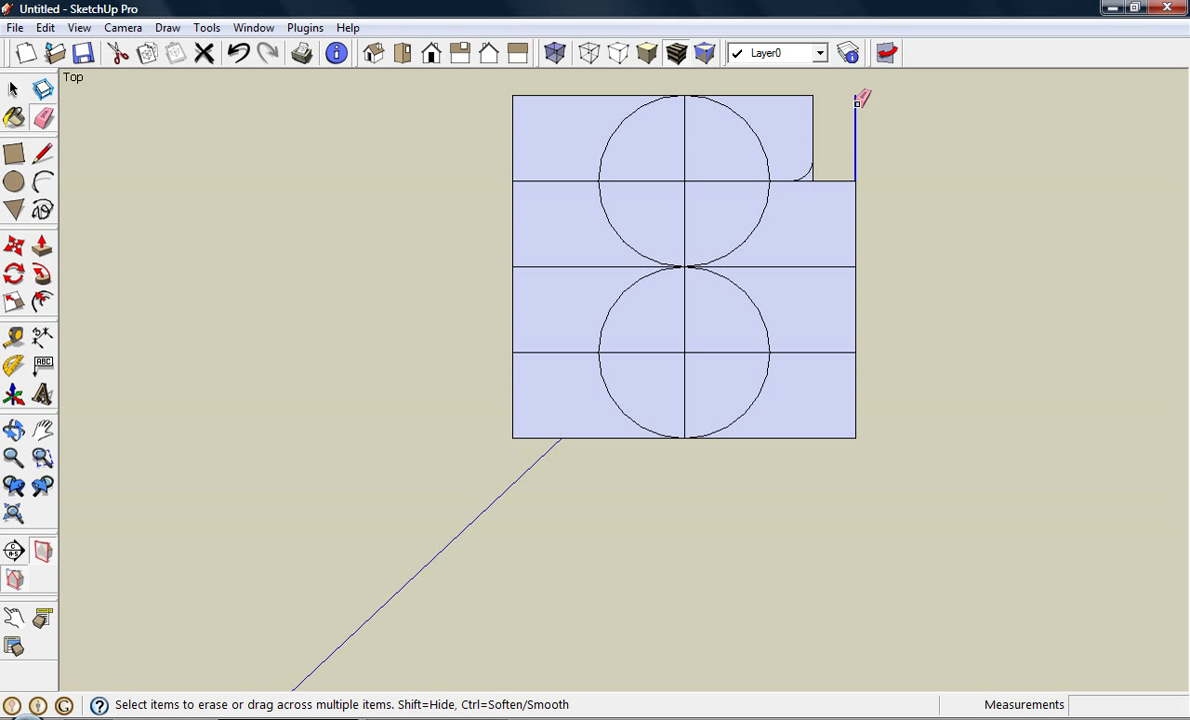
left_click(857, 99)
left_click(820, 180)
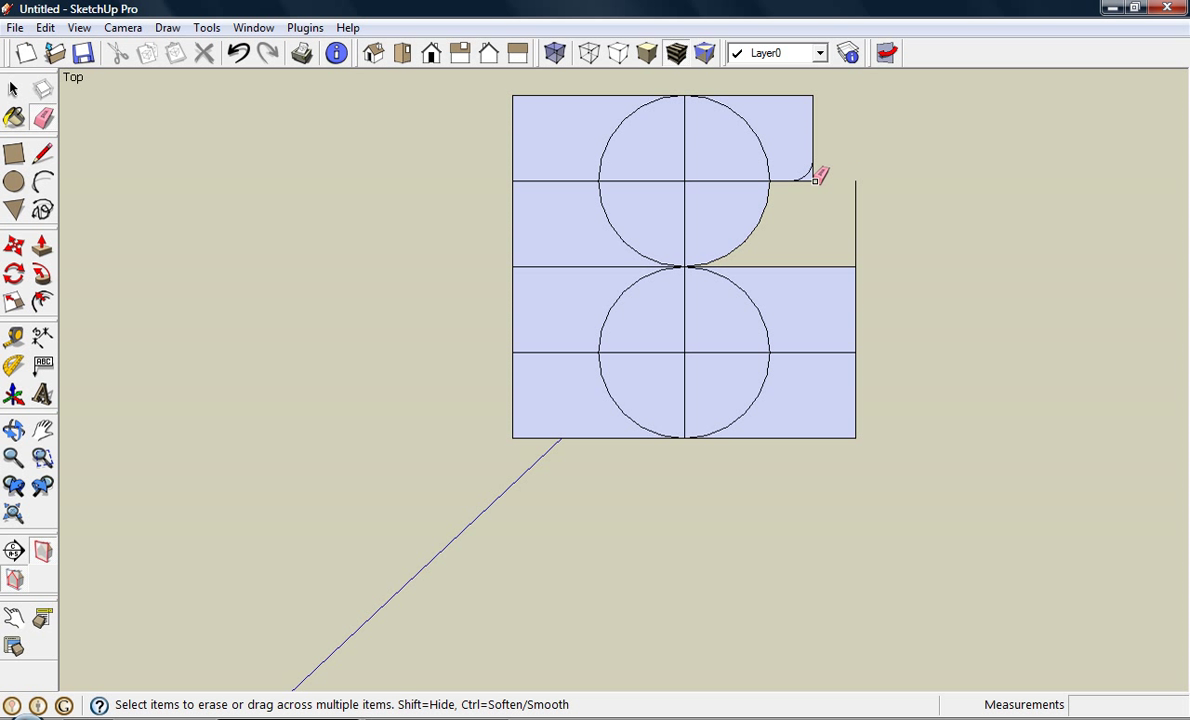
left_click(815, 180)
mouse_move(850, 175)
left_mouse_down()
mouse_move(833, 274)
mouse_move(853, 303)
mouse_move(839, 351)
mouse_move(860, 388)
mouse_move(838, 442)
mouse_move(762, 430)
mouse_move(744, 414)
mouse_move(746, 375)
mouse_move(773, 329)
left_mouse_up()
mouse_move(690, 436)
left_mouse_down()
mouse_move(550, 433)
mouse_move(513, 412)
mouse_move(604, 392)
mouse_move(692, 339)
mouse_move(610, 257)
mouse_move(618, 236)
mouse_move(592, 181)
left_mouse_up()
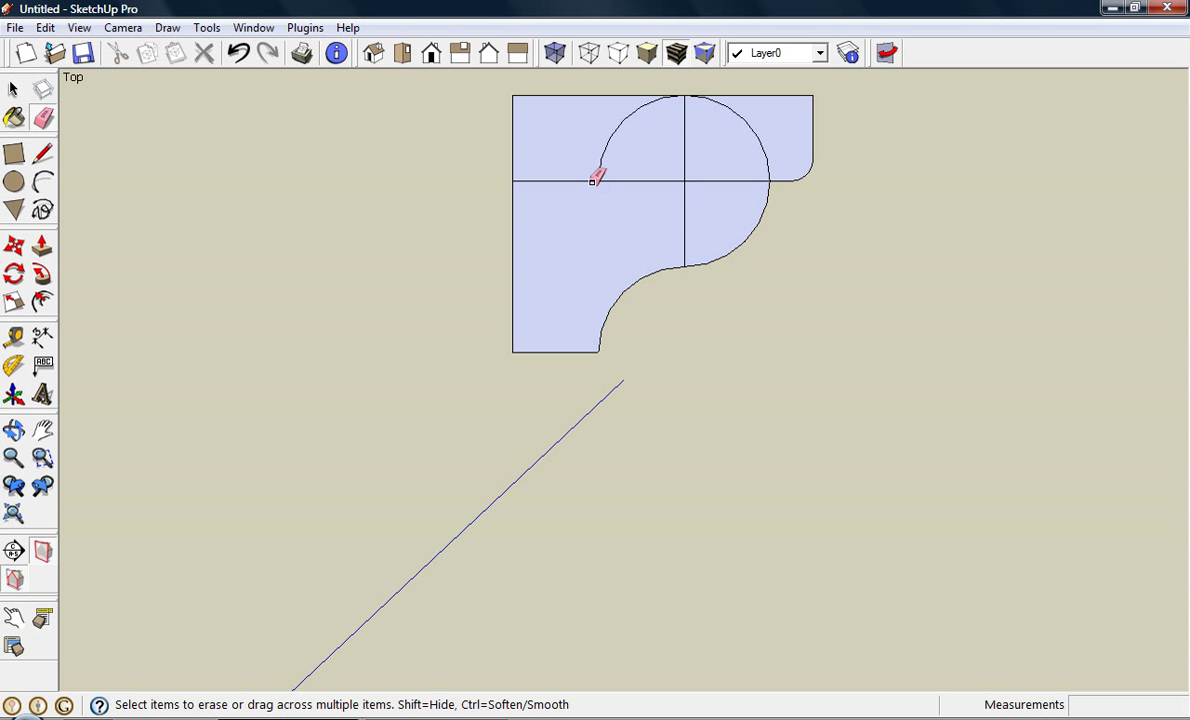
Step: Erase the remaining circle arcs and dividing lines inside the profile so that it forms a single face
left_click(601, 162)
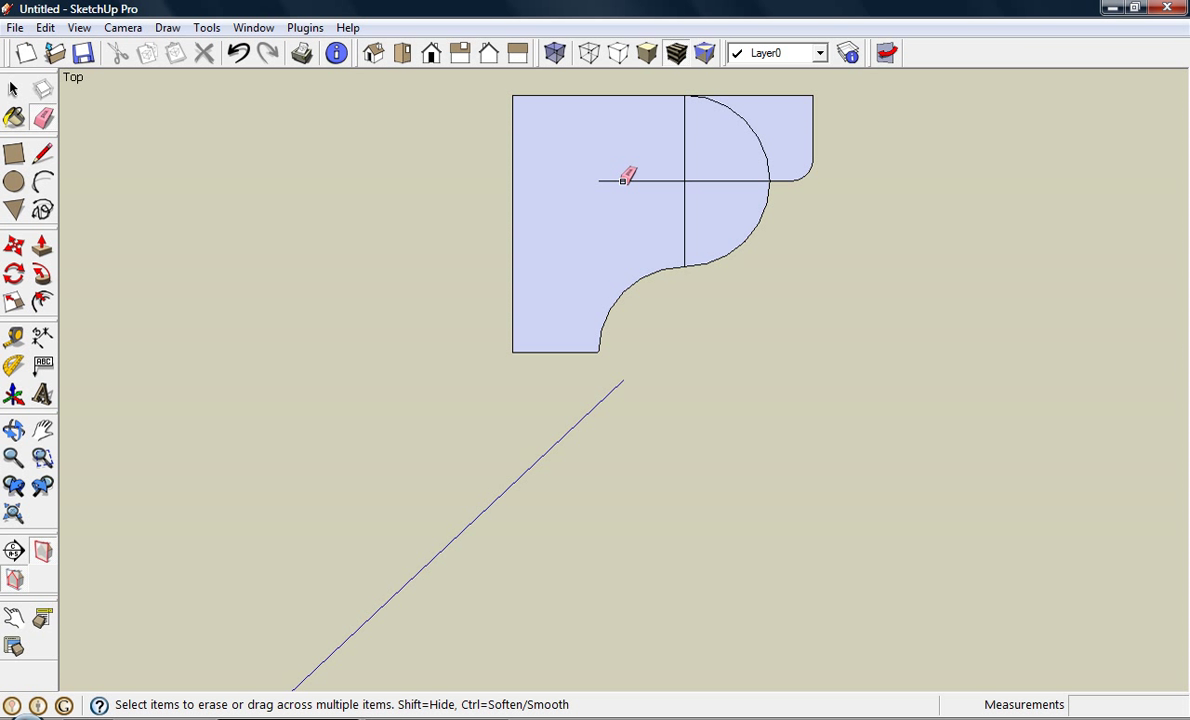
left_click(622, 180)
left_click_drag(689, 186, 684, 187)
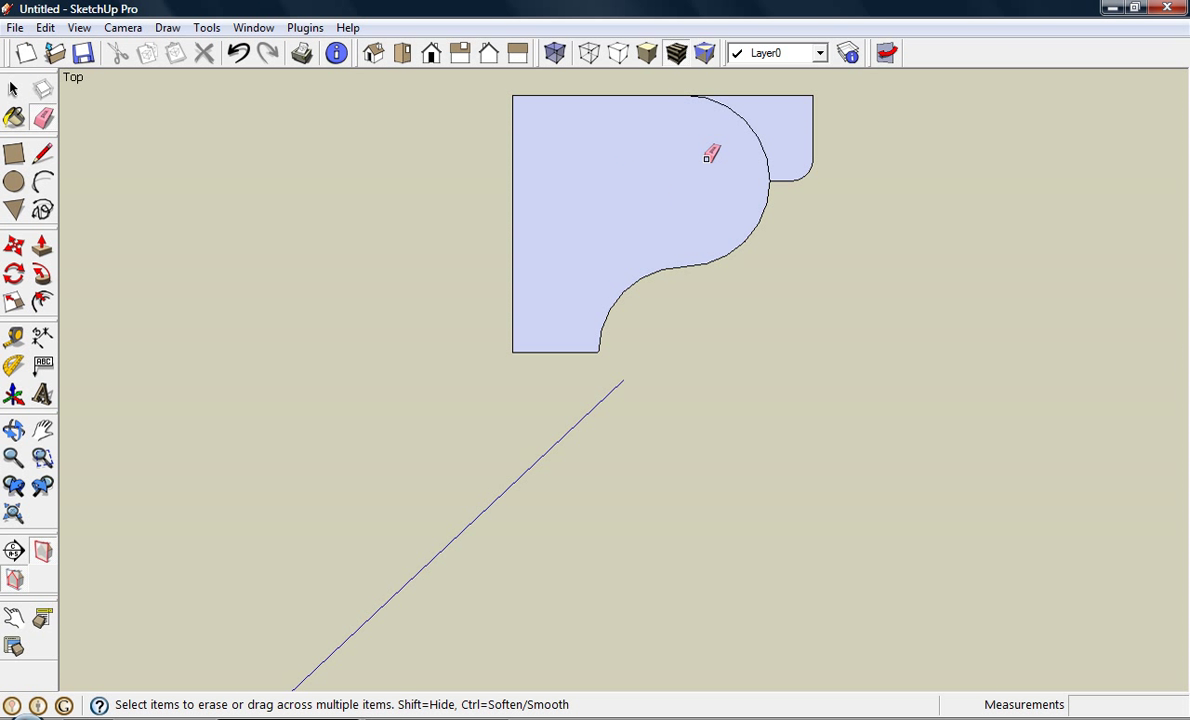
left_click(755, 137)
Step: Examine the finished molding profile from several oblique angles
mouse_move(741, 348)
middle_mouse_down()
mouse_move(651, 231)
mouse_move(727, 235)
middle_mouse_up()
scroll(726, 236, "up", 2)
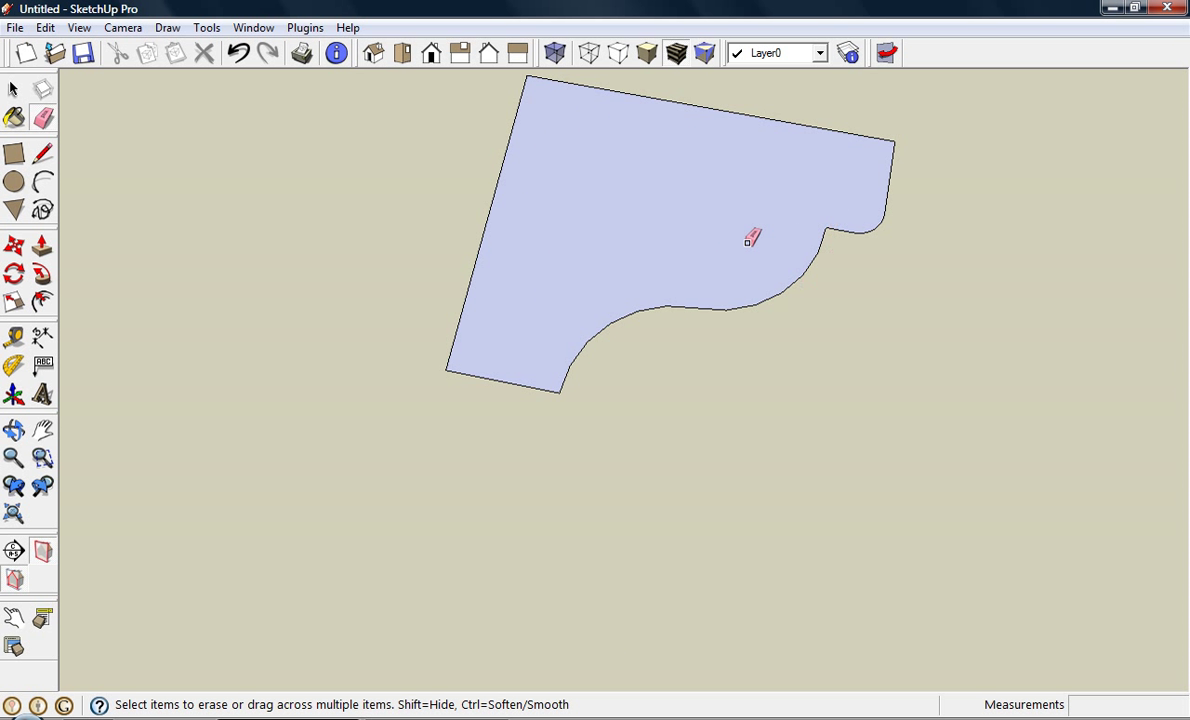
scroll(715, 245, "down", 2)
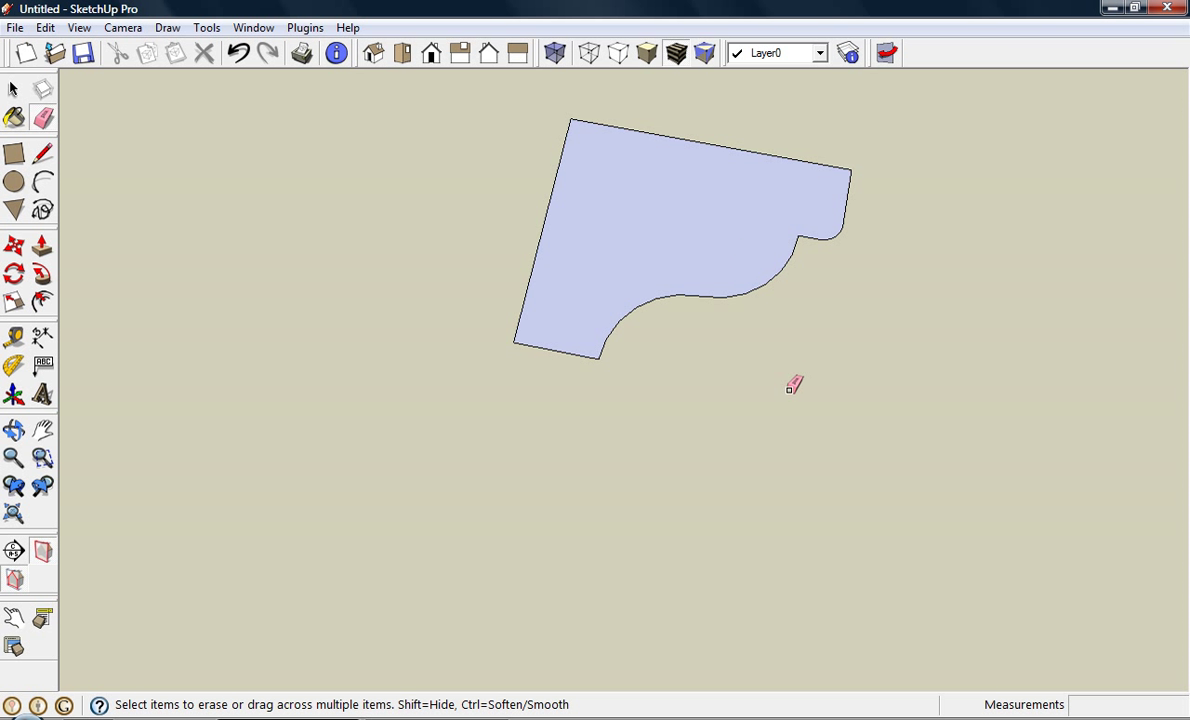
mouse_move(770, 406)
middle_mouse_down()
mouse_move(736, 337)
mouse_move(744, 297)
mouse_move(781, 308)
middle_mouse_up()
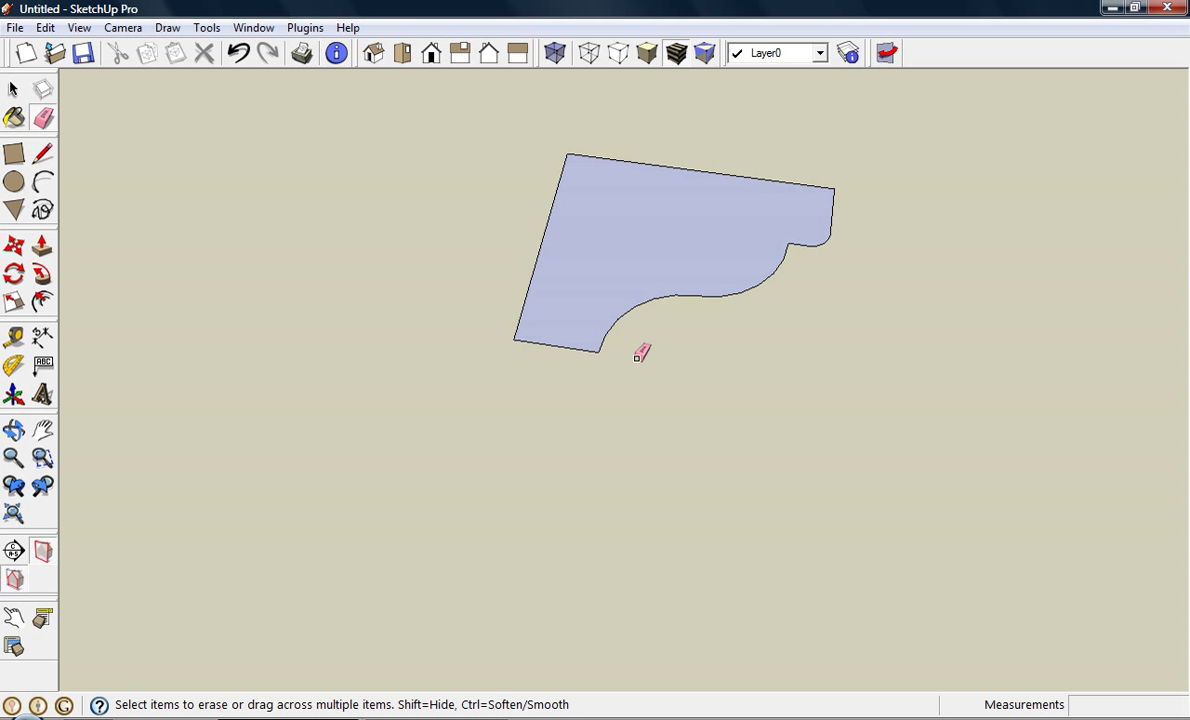
mouse_move(637, 386)
middle_mouse_down()
mouse_move(648, 375)
mouse_move(643, 320)
middle_mouse_up()
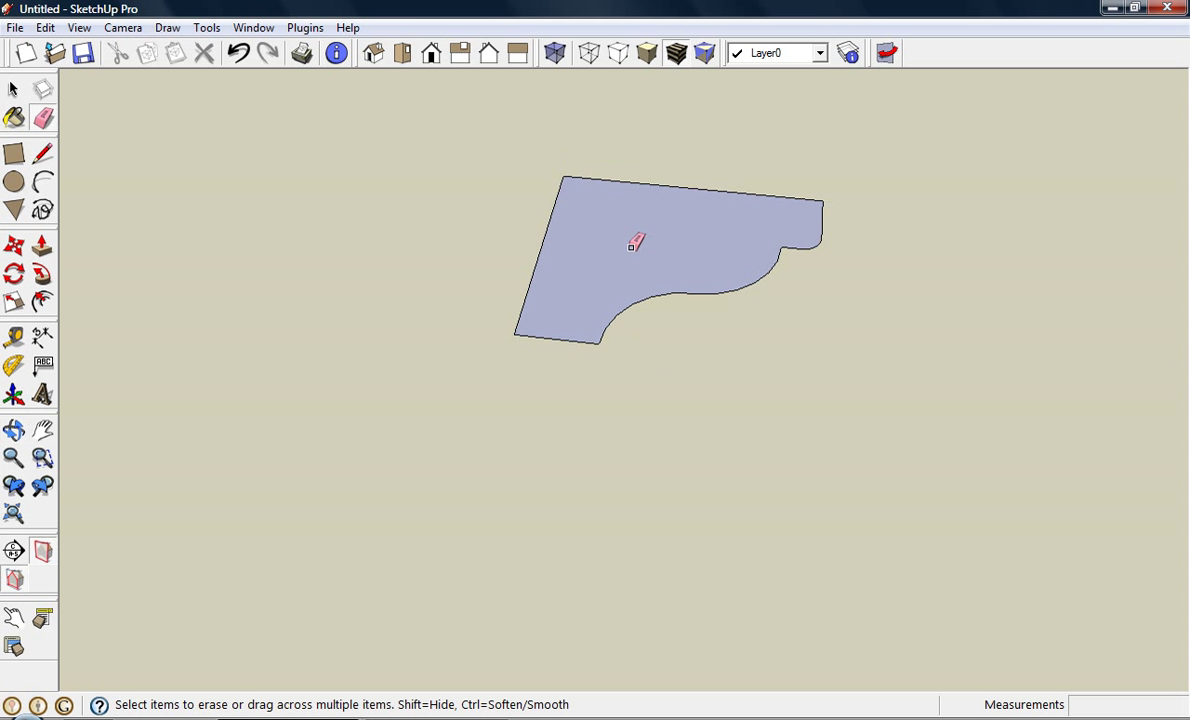
scroll(600, 260, "down", 2)
scroll(629, 211, "up", 3)
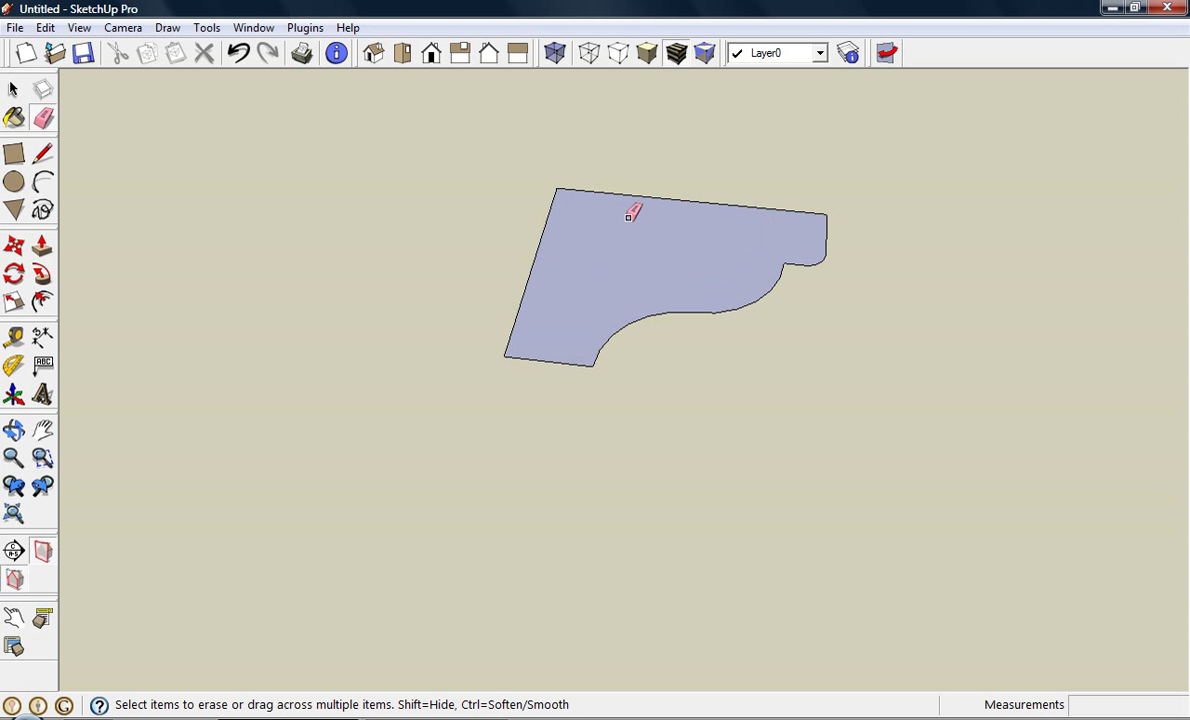